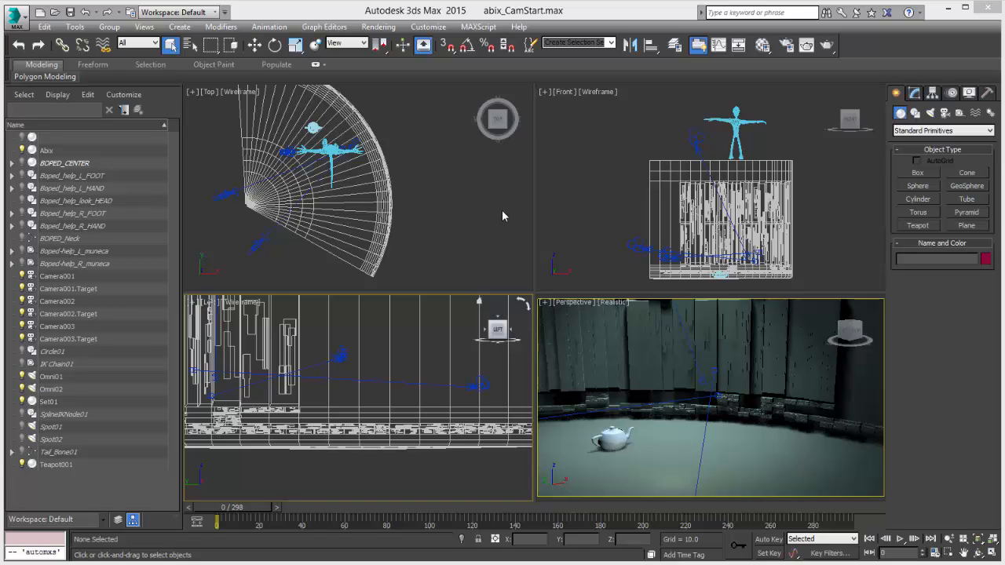
Scrub the animation to frame 180 and inspect the scene's cameras by selecting them one after another in the Front view.
drag(235, 507, 598, 510)
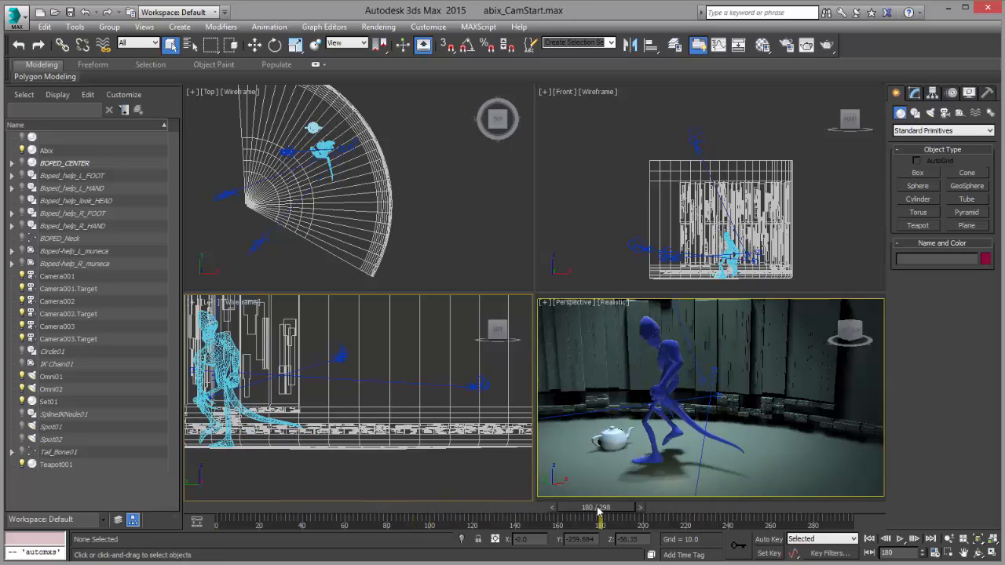
click(644, 247)
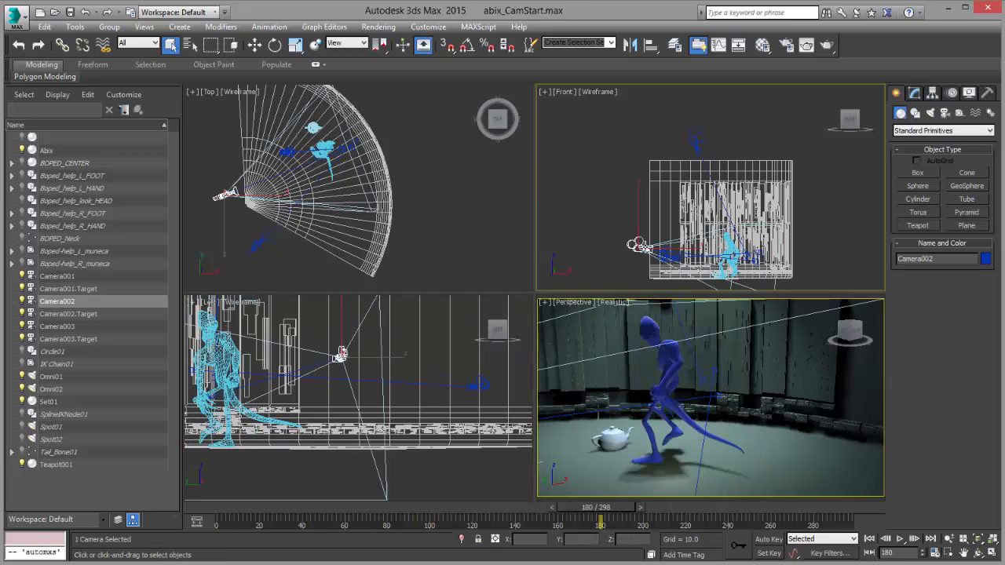
click(697, 143)
click(669, 257)
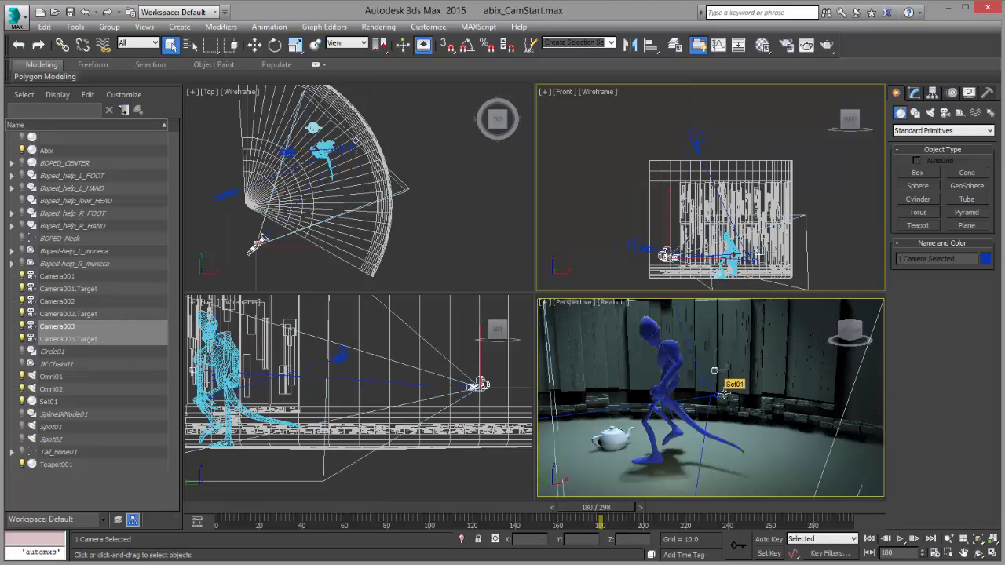
Maximize the Perspective view, look through Camera001, Camera002 and Camera003 in turn, and scrub the animation to frame 159.
key(alt+w)
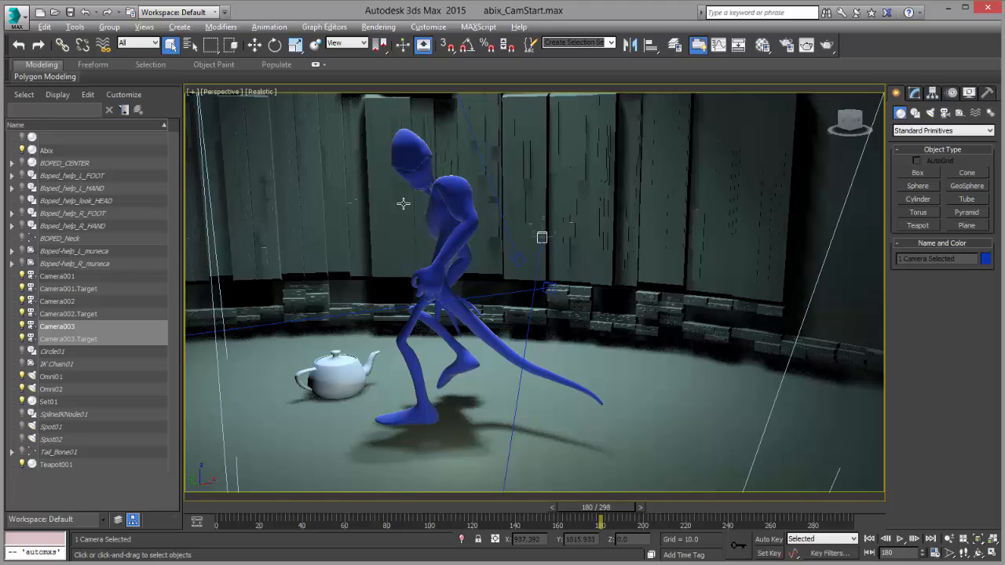
key(c)
click(449, 198)
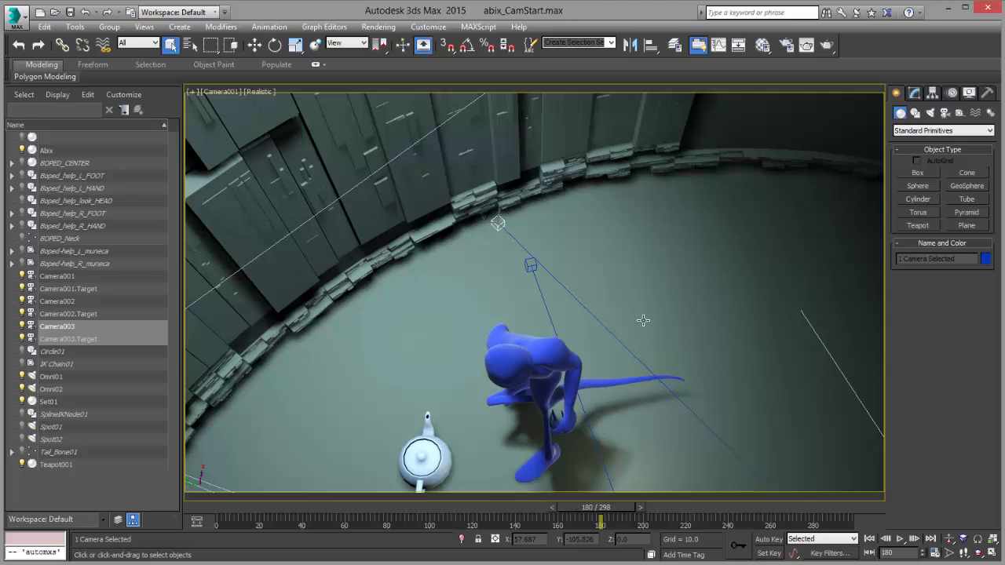
key(c)
double_click(470, 205)
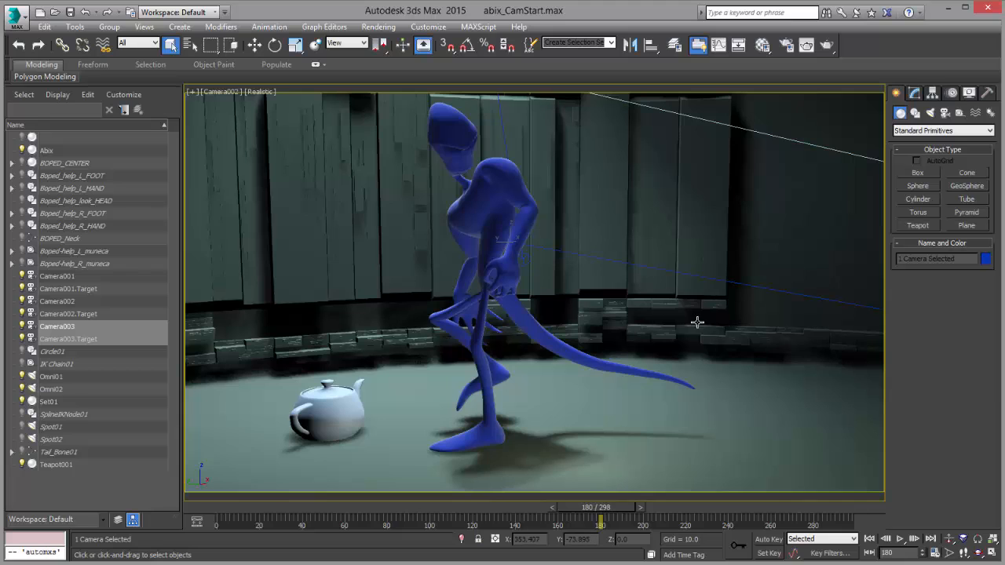
key(c)
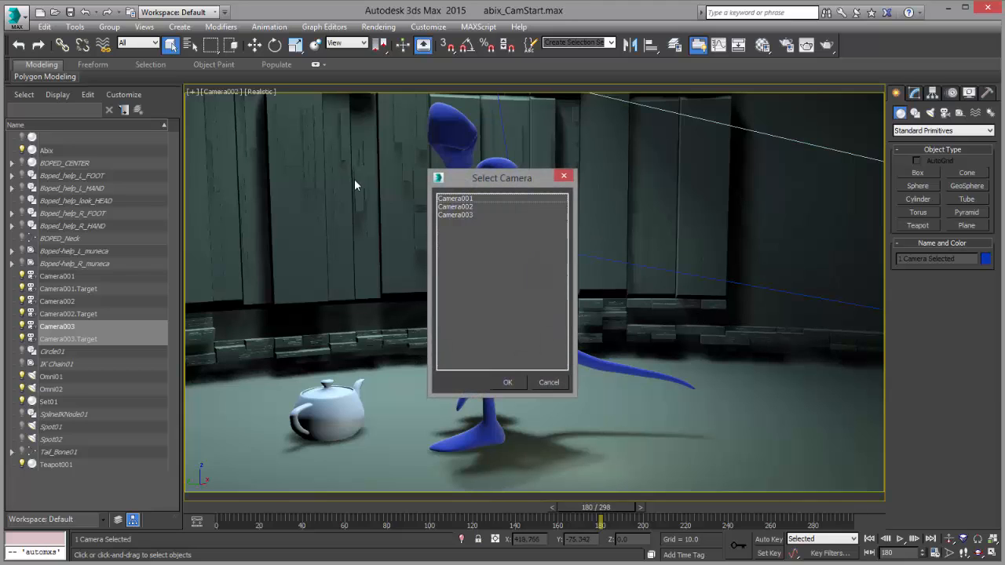
double_click(457, 215)
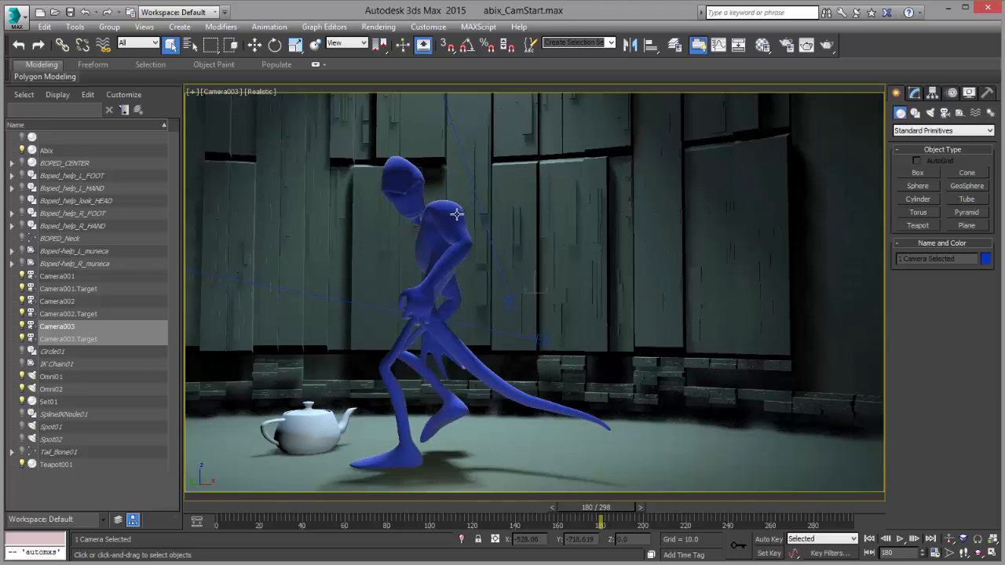
drag(628, 508, 566, 517)
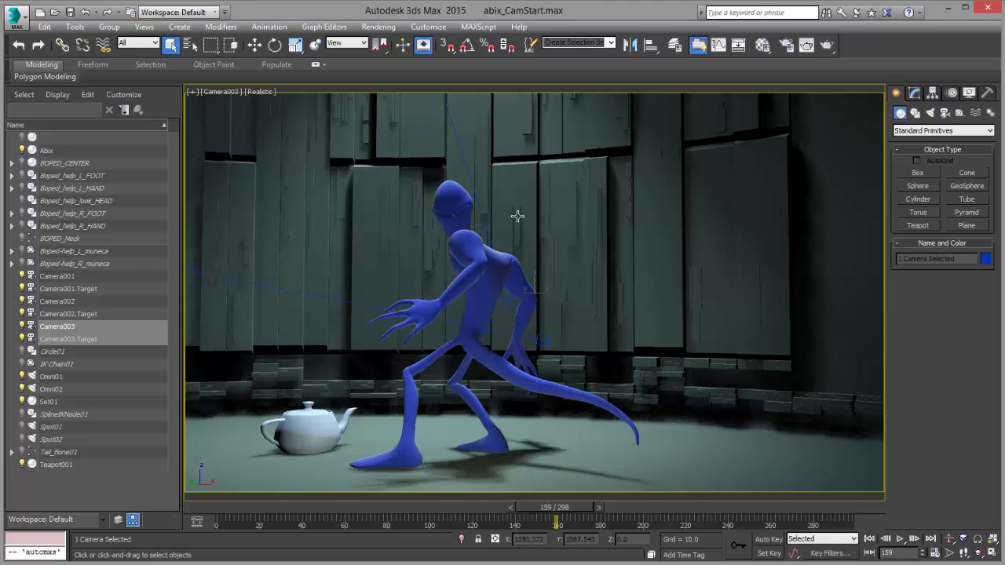
Open State Sets and switch it to Sequencer Mode.
click(384, 28)
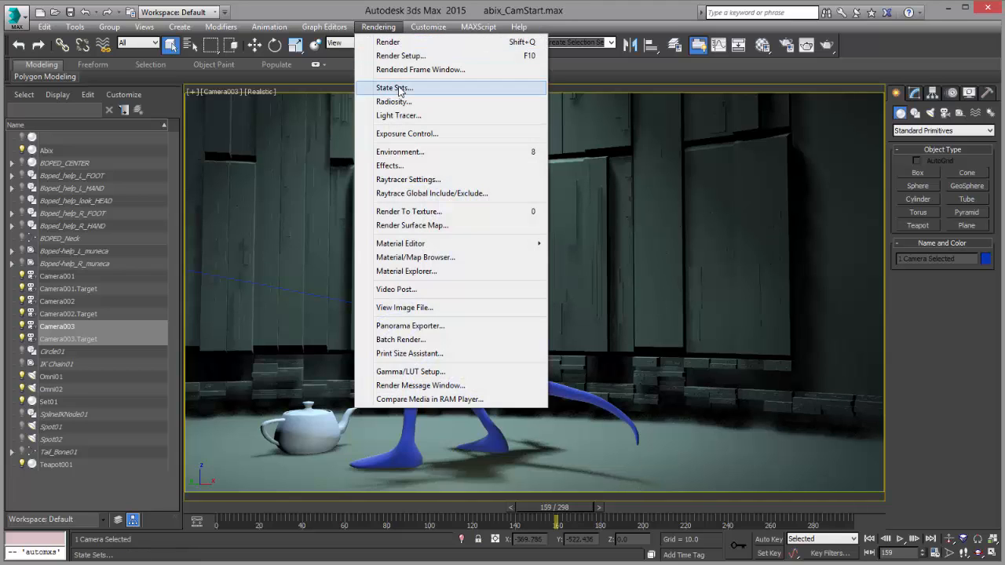
click(396, 88)
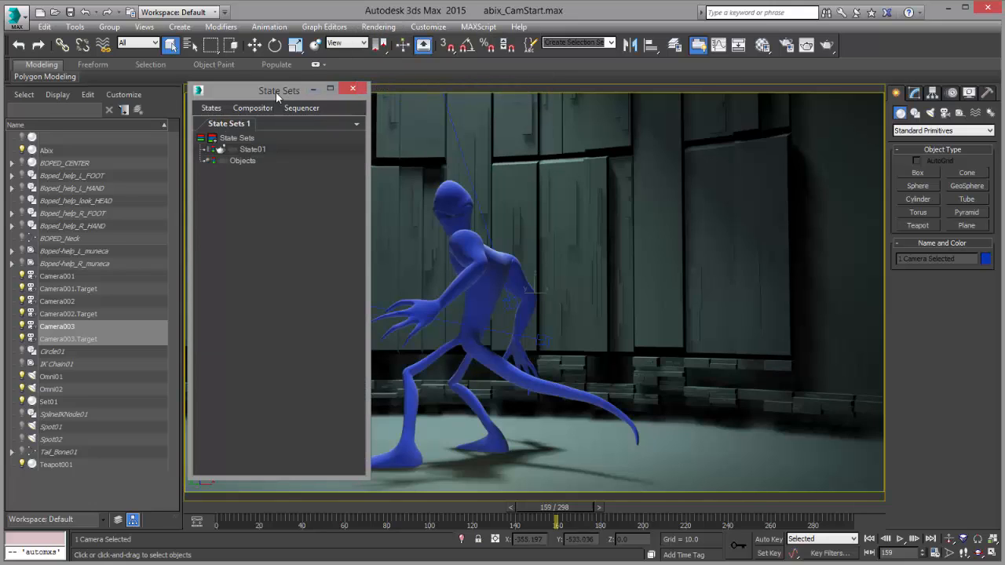
click(310, 110)
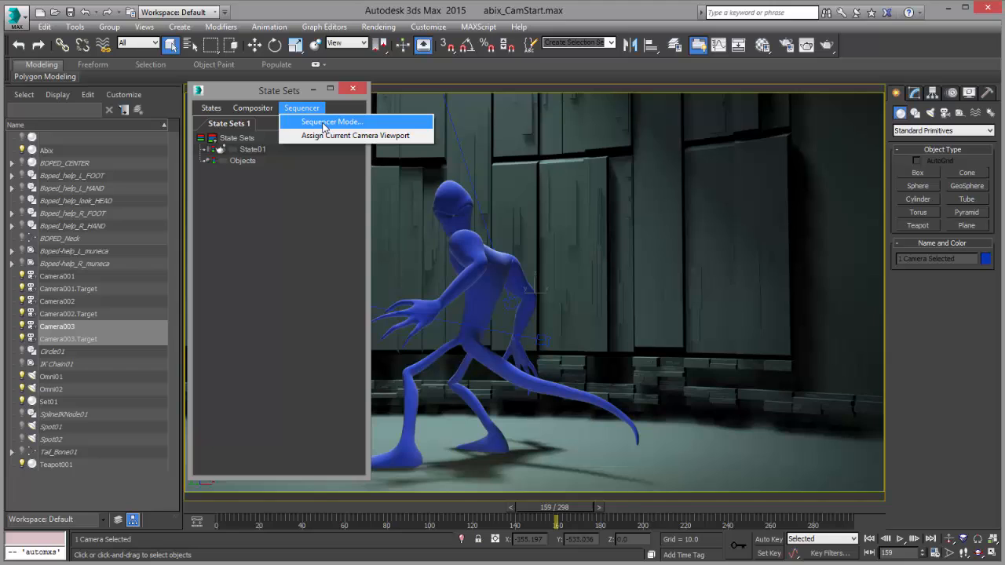
click(323, 124)
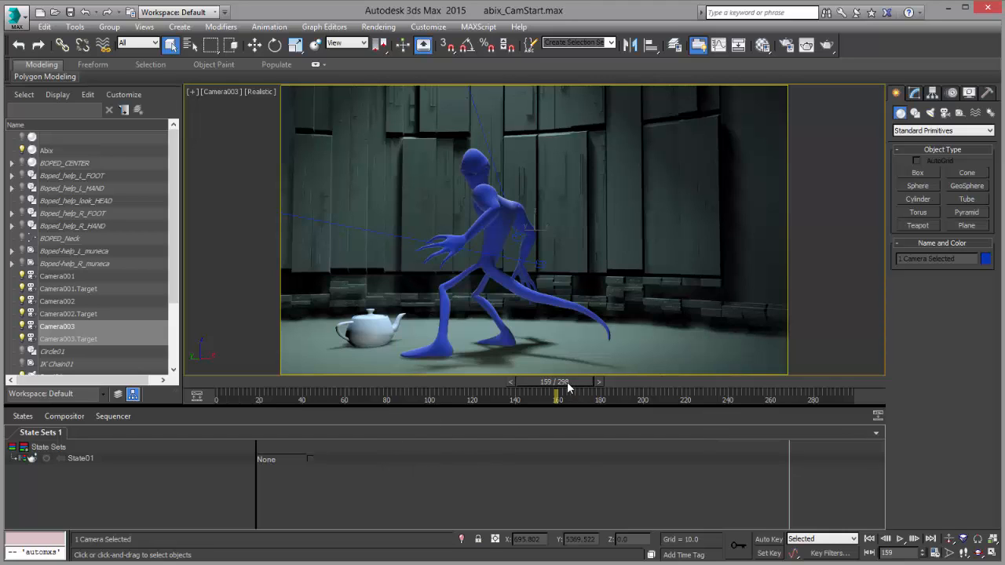
Return to frame 0 and narrow the sequencer's state column so its frame 0 lines up with the timeline's start.
drag(568, 387, 275, 446)
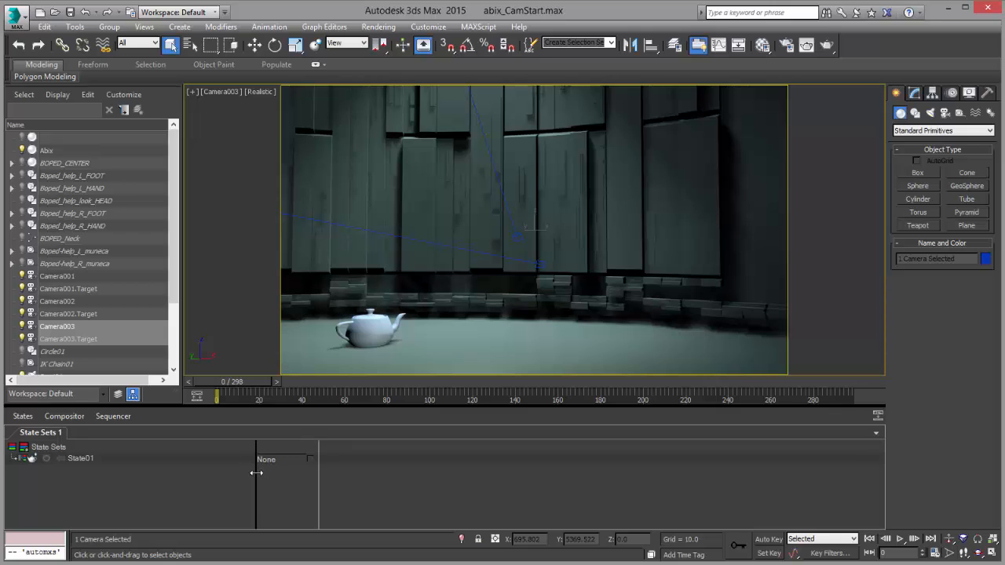
drag(255, 472, 156, 485)
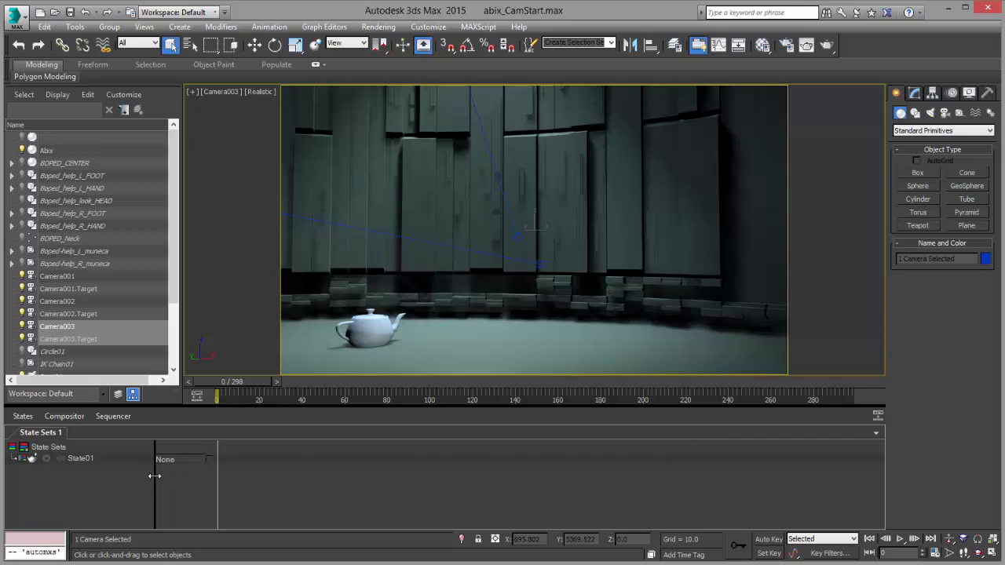
mouse_move(154, 476)
mouse_down()
mouse_move(218, 475)
mouse_move(155, 471)
mouse_up()
mouse_move(236, 382)
mouse_down()
mouse_move(562, 383)
mouse_move(236, 383)
mouse_move(297, 390)
mouse_move(226, 392)
mouse_up()
Add two more states and rename the three states Shot1, Shot2 and Shot3 in list order.
click(25, 447)
click(24, 447)
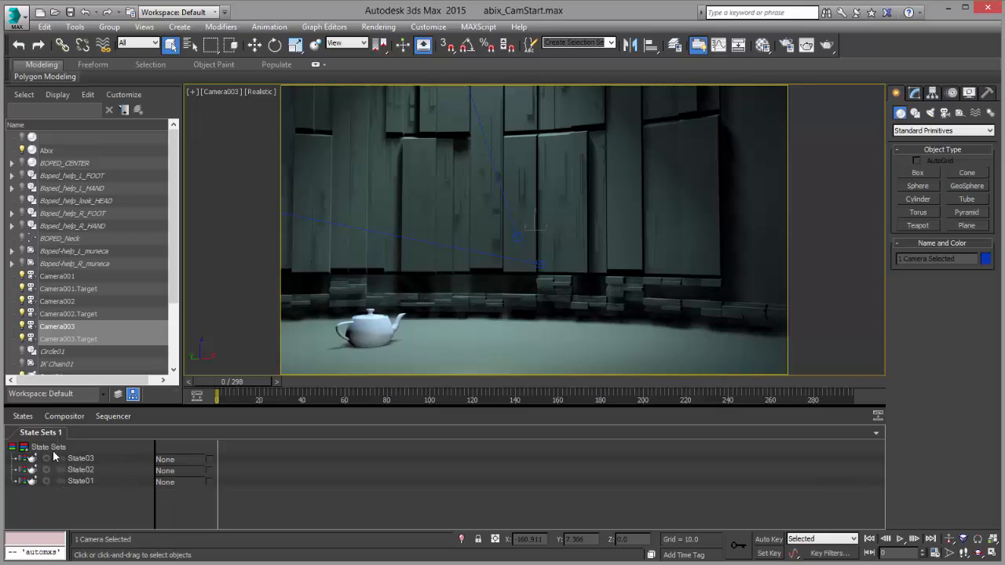
double_click(90, 463)
text(Shot1)
key(Return)
double_click(91, 469)
text(Shot2)
key(Return)
double_click(88, 482)
text(Shot3)
key(Return)
Assign Camera001 to Shot1, Camera002 to Shot2 and Camera003 to Shot3, and enable the frame range of each shot.
click(180, 460)
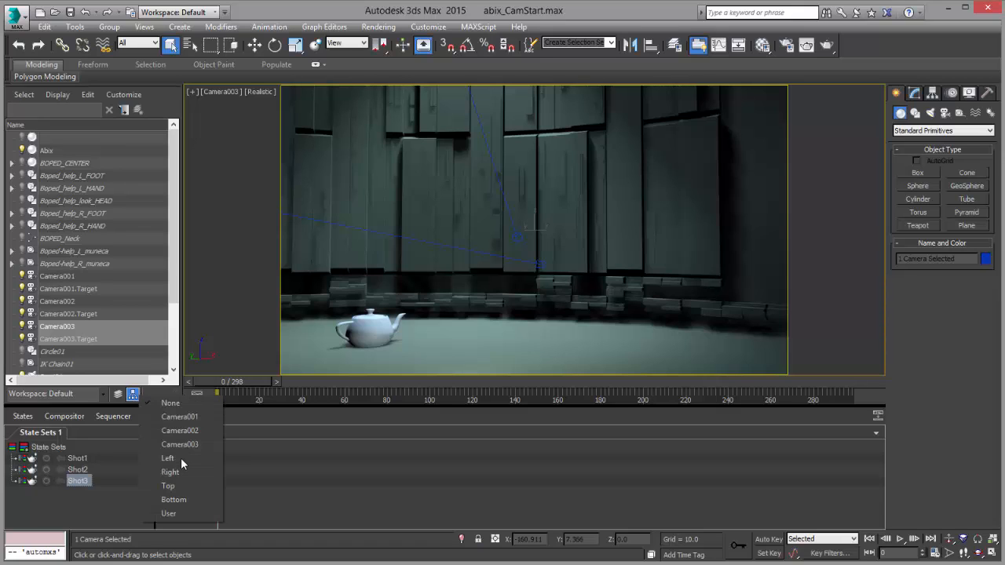
click(186, 419)
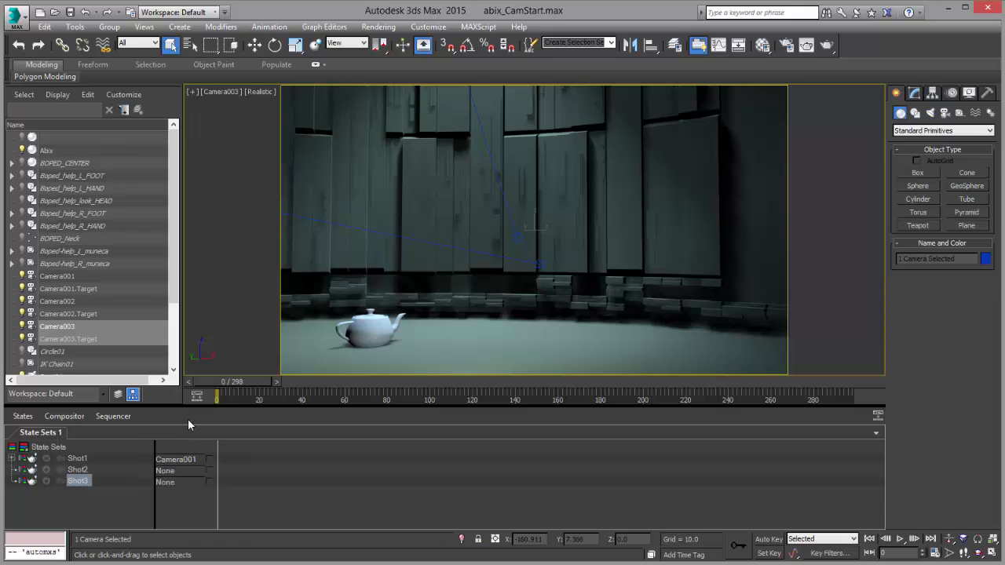
click(210, 461)
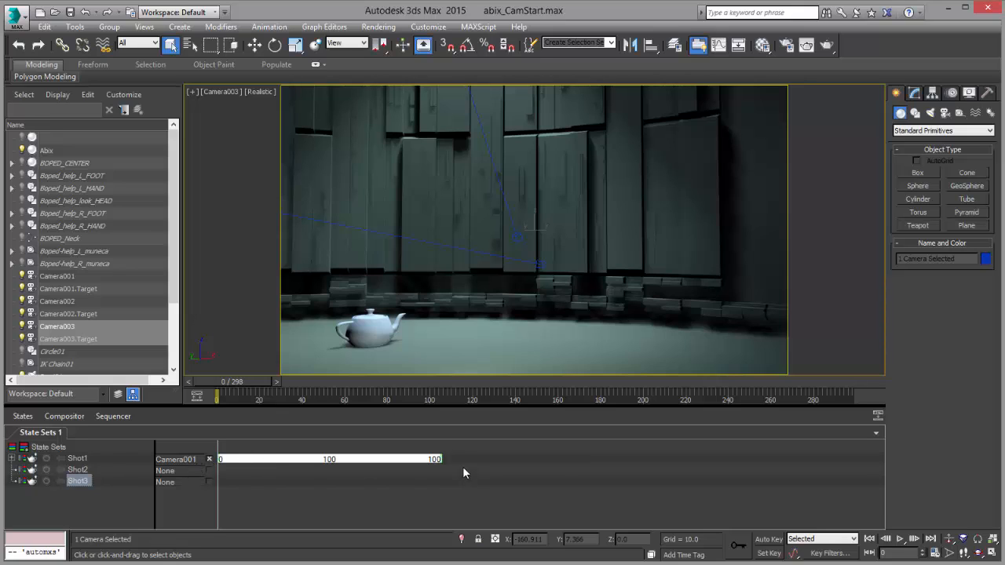
click(181, 471)
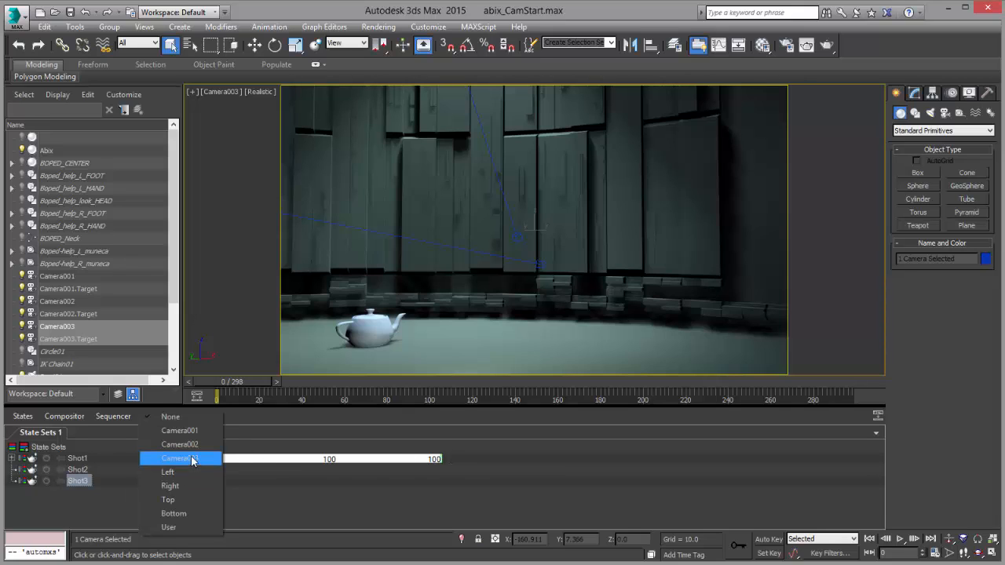
click(192, 445)
click(210, 470)
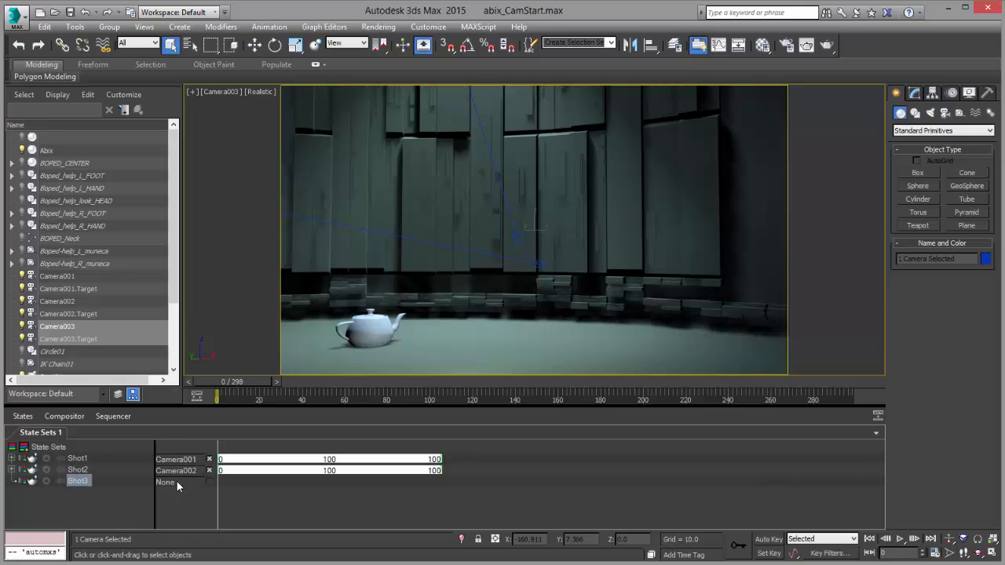
click(177, 481)
click(210, 403)
click(210, 481)
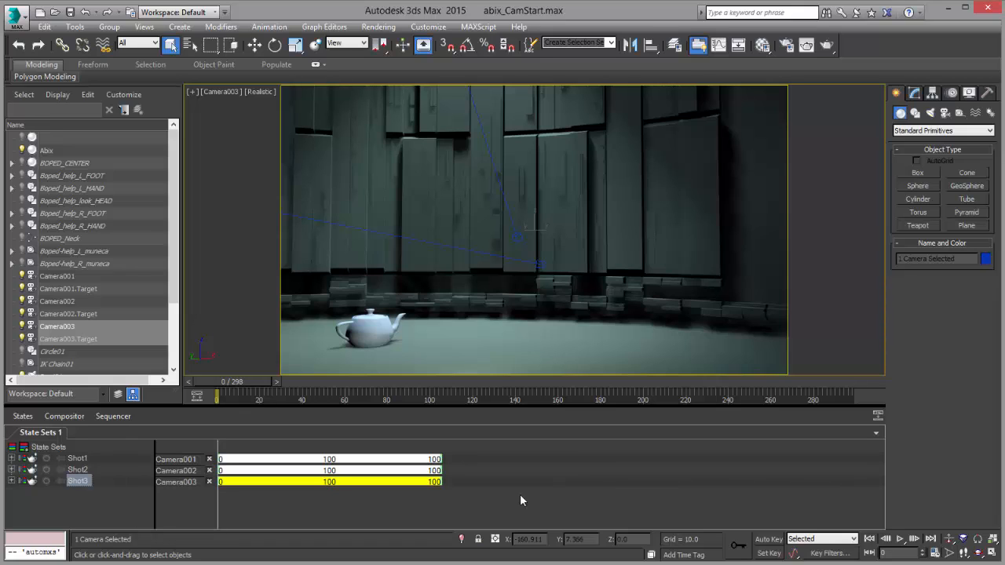
click(531, 481)
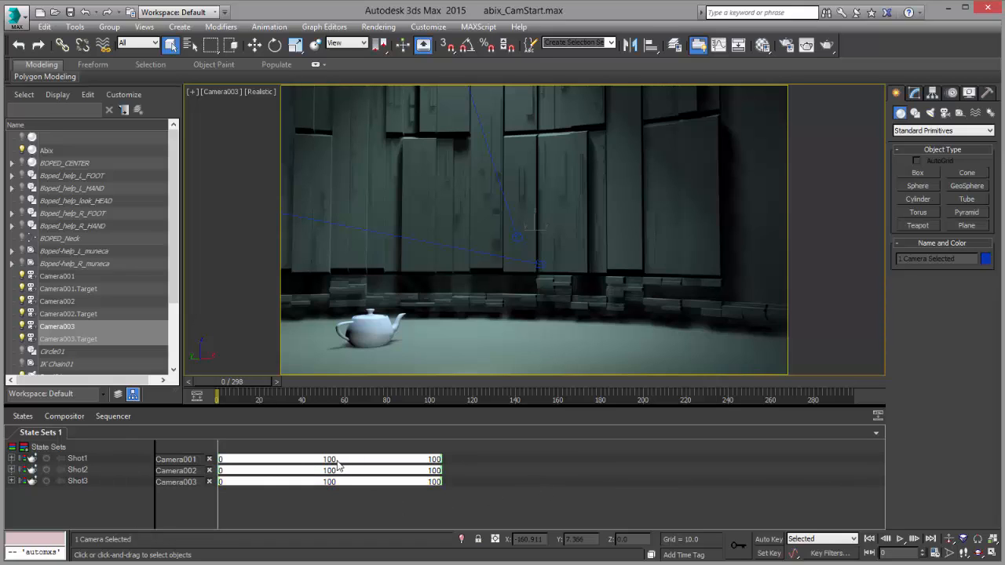
Place the shots end to end by moving Shot2's range to start at frame 100 and Shot3's at frame 200.
drag(321, 471, 545, 471)
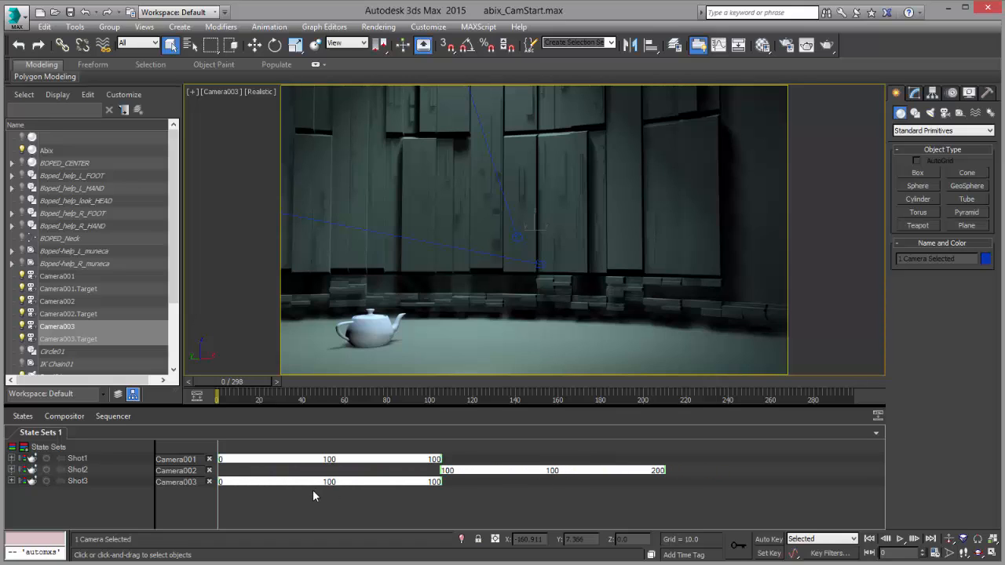
drag(314, 480, 765, 472)
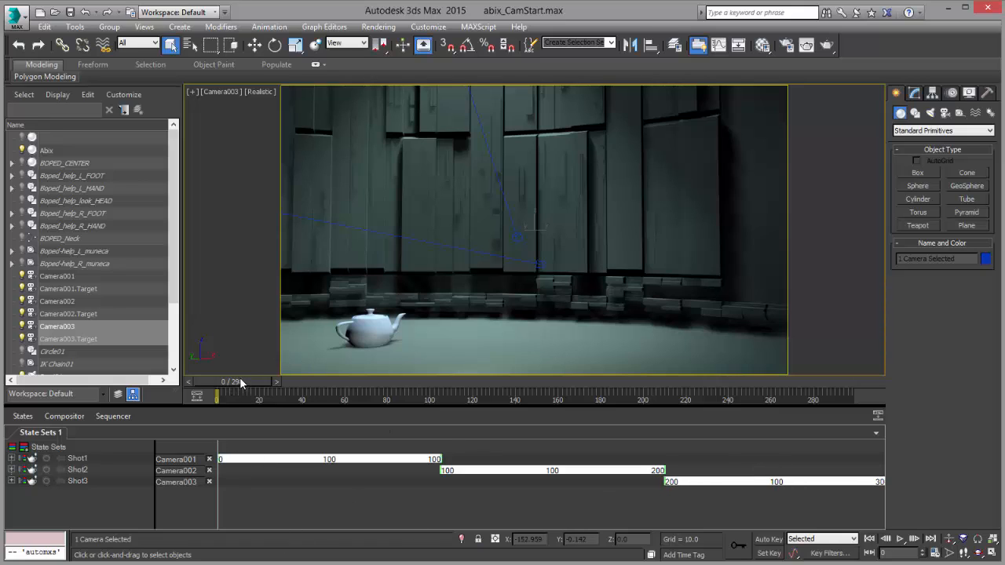
Scrub and play the animation to preview the camera switches between the three shots.
drag(250, 381, 217, 383)
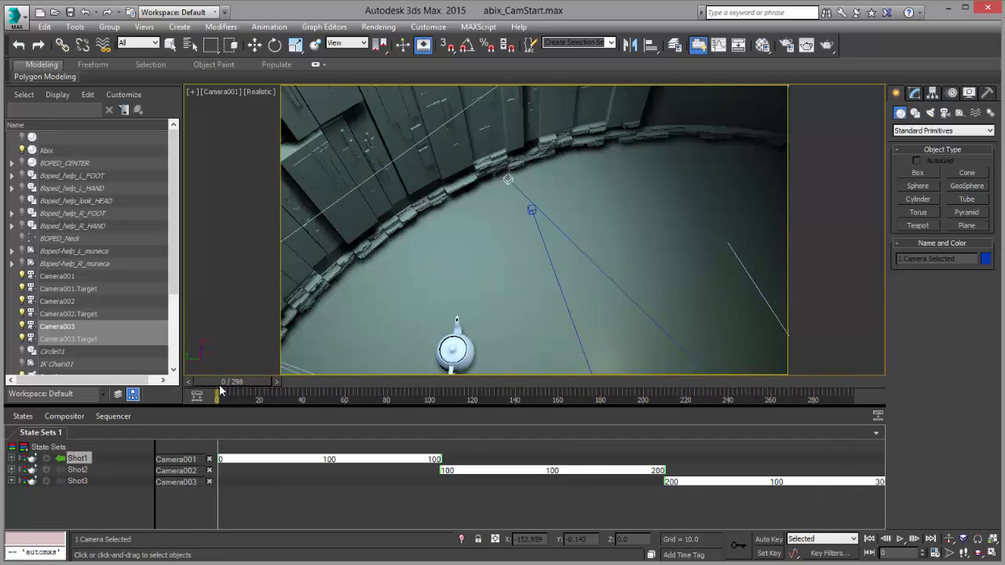
click(901, 539)
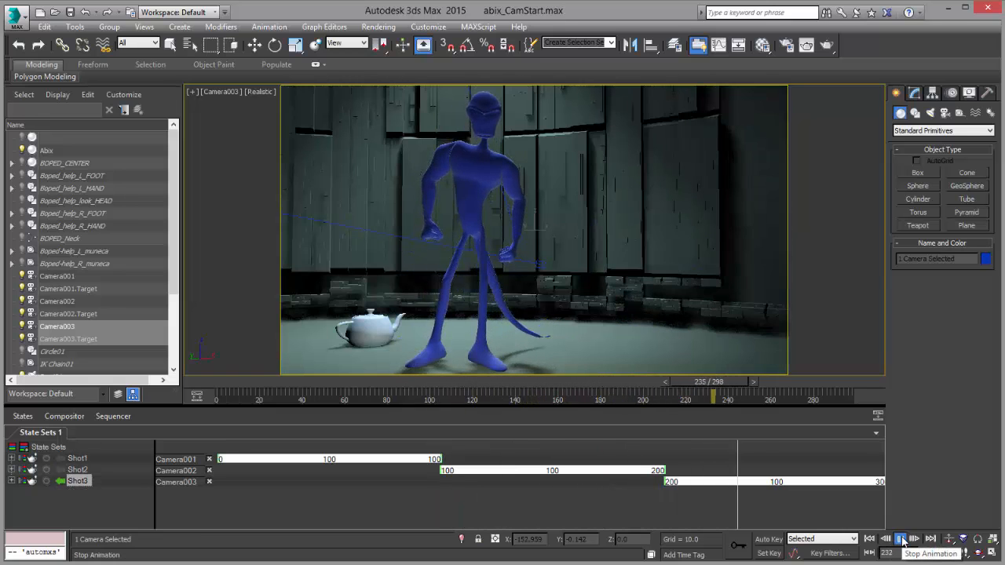
click(902, 540)
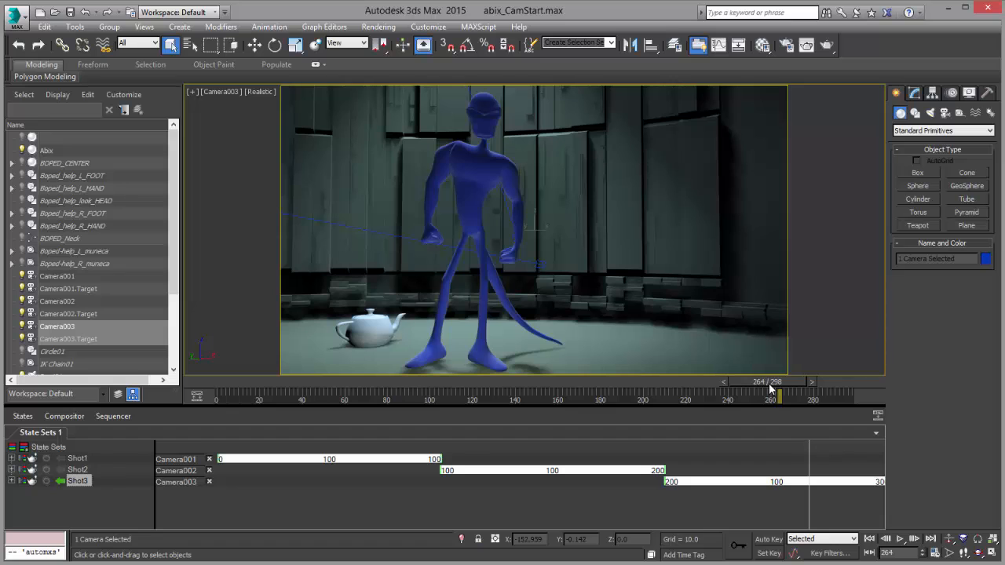
Scrub to frame 25 to find the cut, then set the end of Shot1 and the start of Shot2 to frame 26.
drag(771, 388, 194, 419)
drag(258, 403, 299, 405)
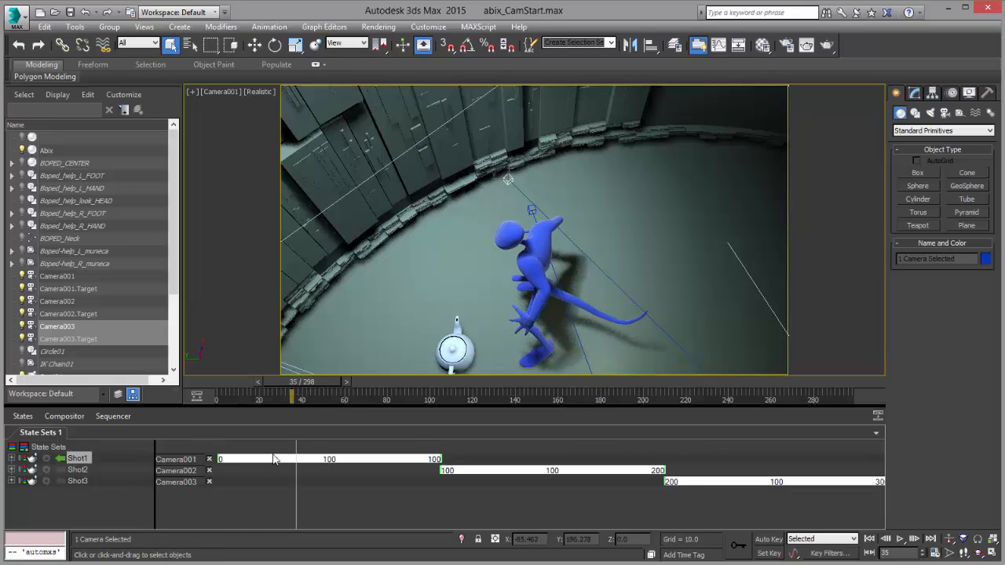
mouse_move(271, 465)
mouse_down()
mouse_move(490, 460)
mouse_move(275, 456)
mouse_up()
mouse_move(296, 383)
mouse_down()
mouse_move(257, 384)
mouse_move(282, 385)
mouse_up()
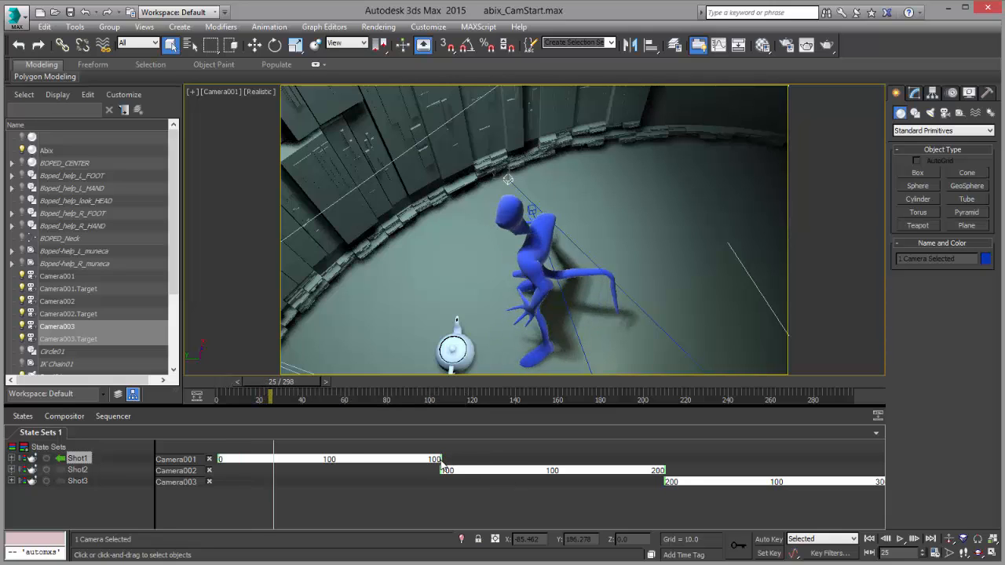
drag(441, 461, 284, 459)
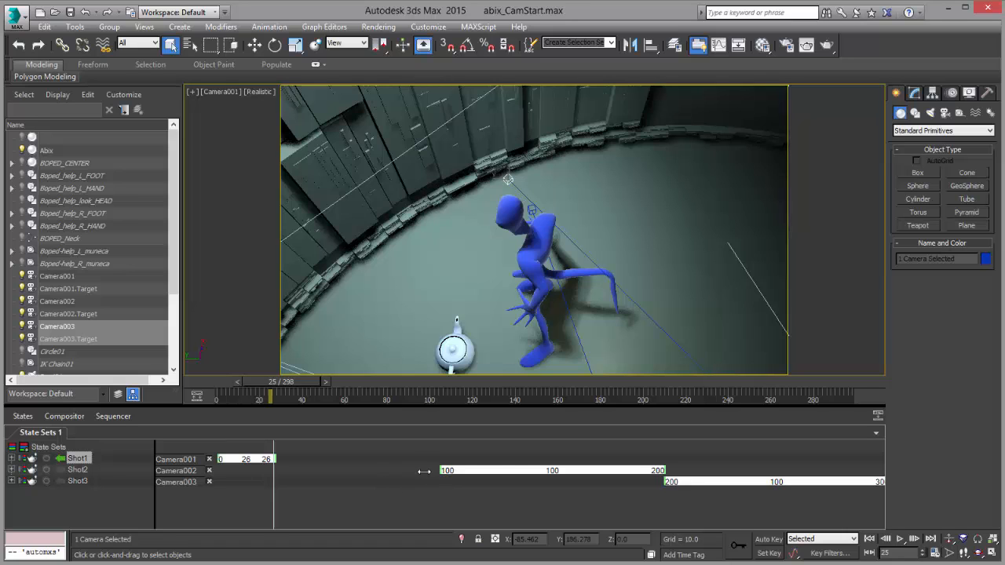
drag(424, 471, 270, 472)
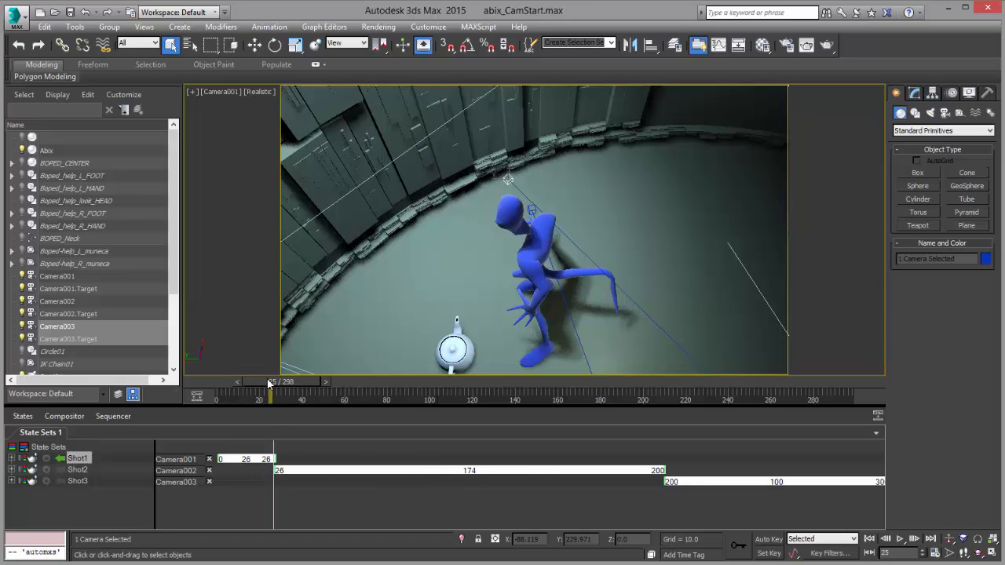
Select Shot1 and Shot2 together and move their shared cut to frame 24 in the sequencer.
drag(270, 383, 260, 401)
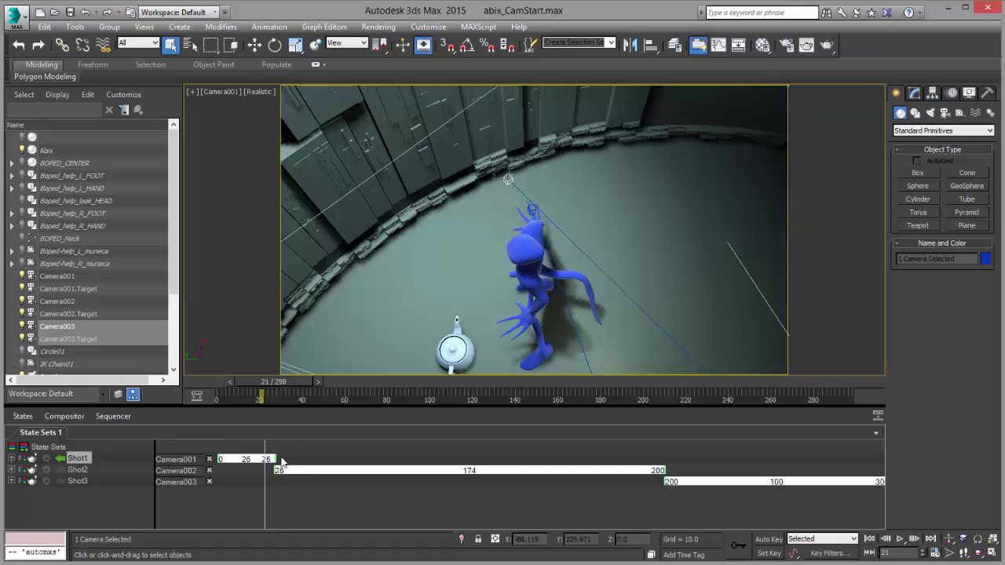
click(78, 470)
click(78, 459)
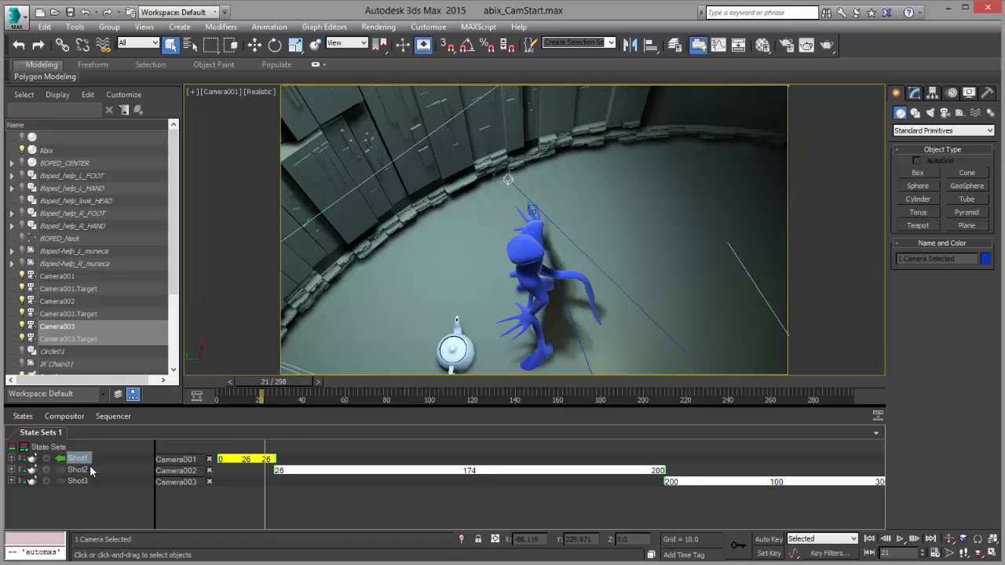
ctrl+click(87, 469)
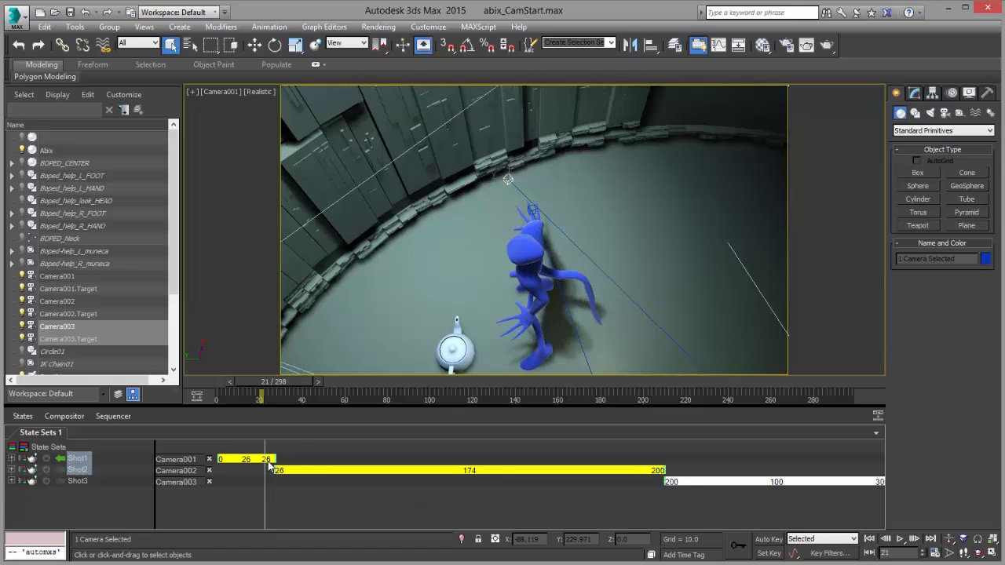
mouse_move(276, 463)
mouse_down()
mouse_move(362, 462)
mouse_move(275, 460)
mouse_up()
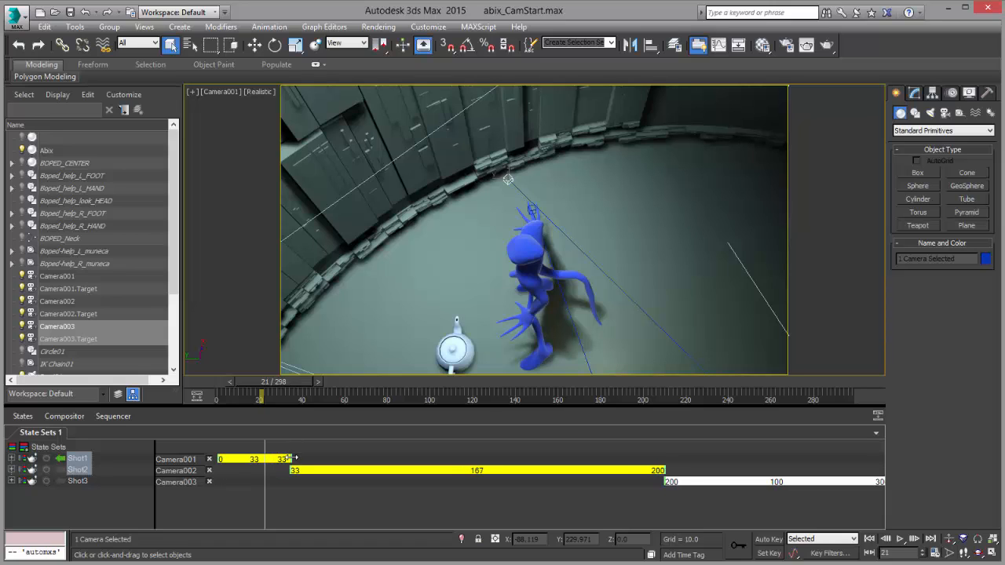
drag(263, 392, 273, 412)
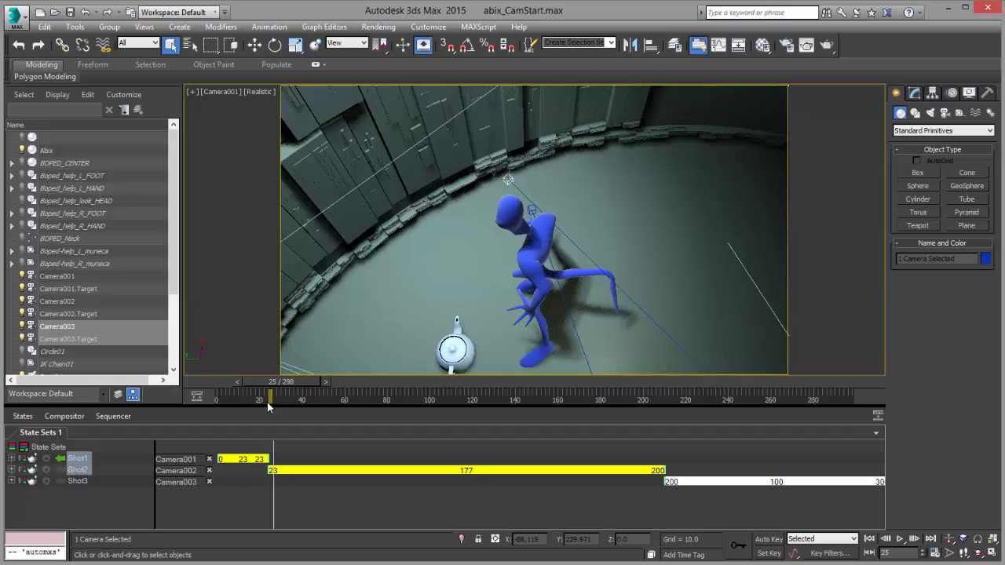
drag(289, 383, 290, 413)
Scrub to frame 122 to find the second cut and set Shot2's range to 24–122.
drag(260, 387, 477, 426)
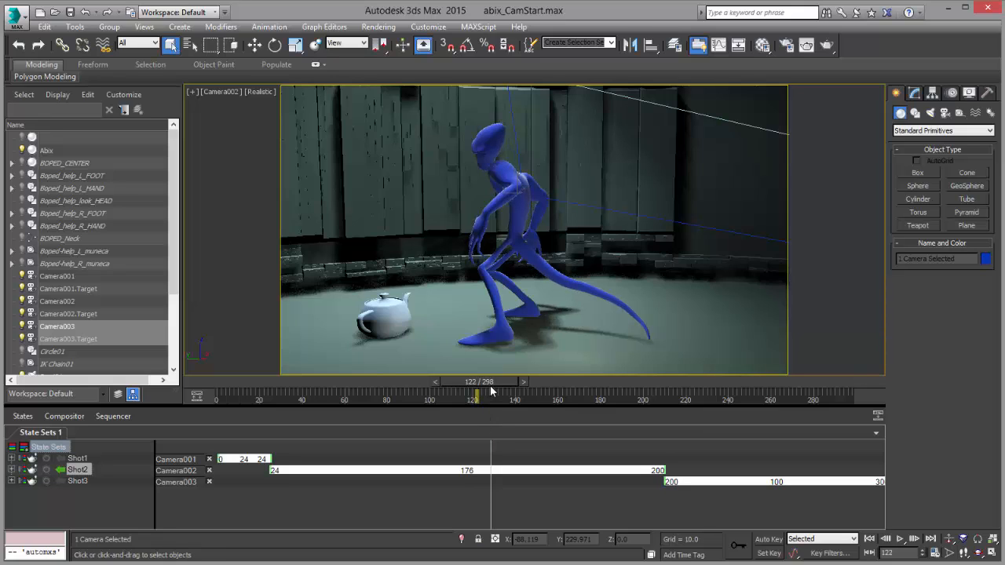
click(473, 472)
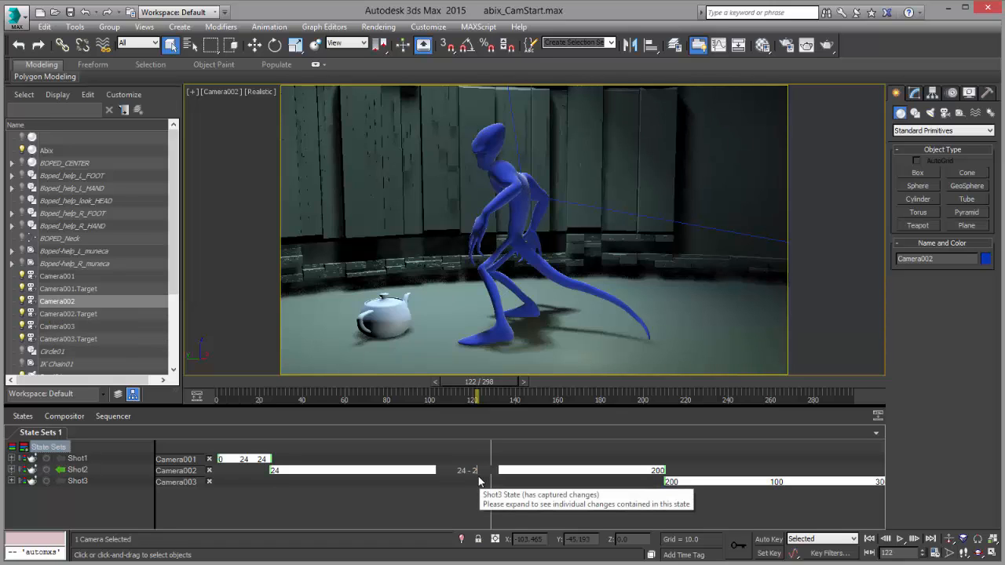
key(Return)
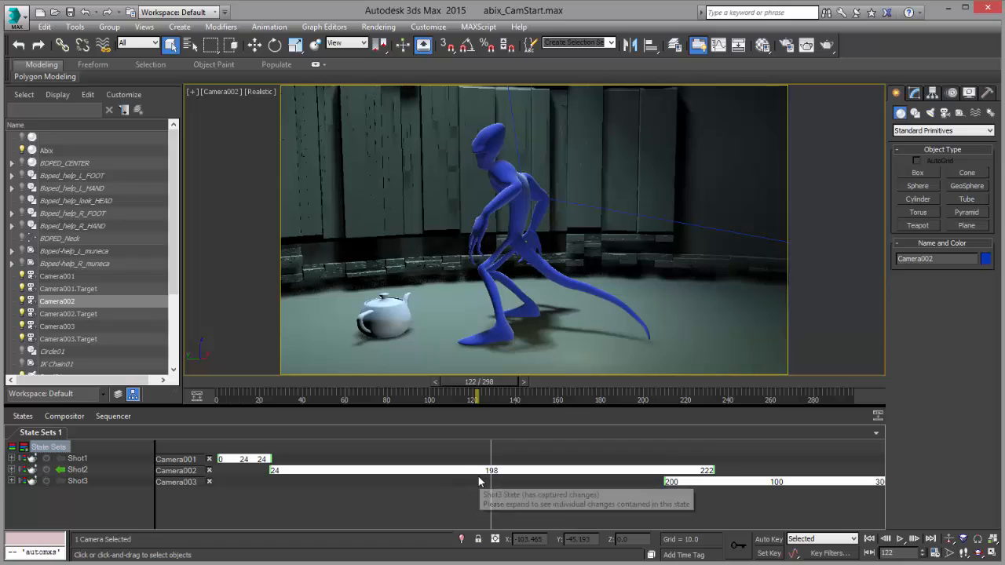
double_click(496, 474)
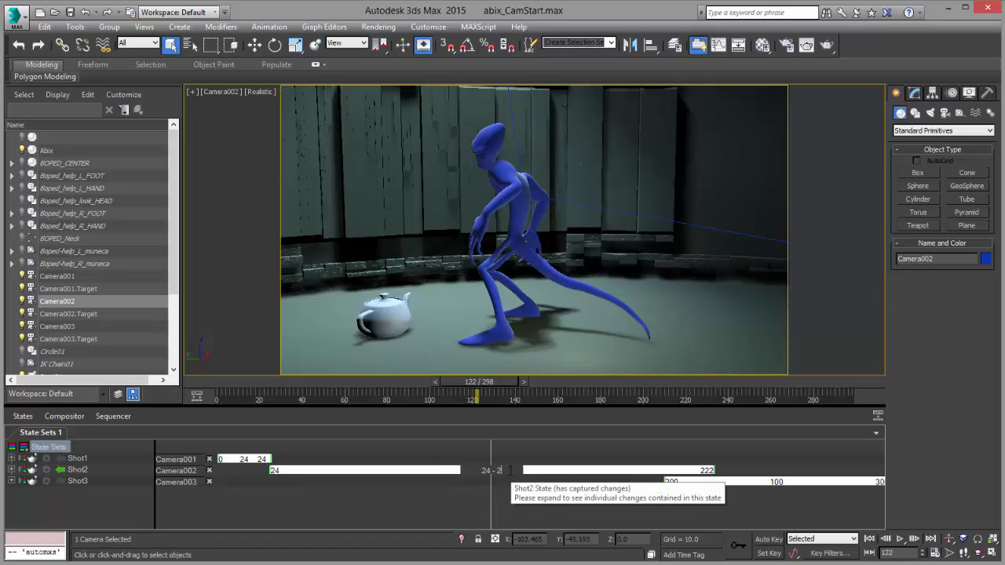
key(Return)
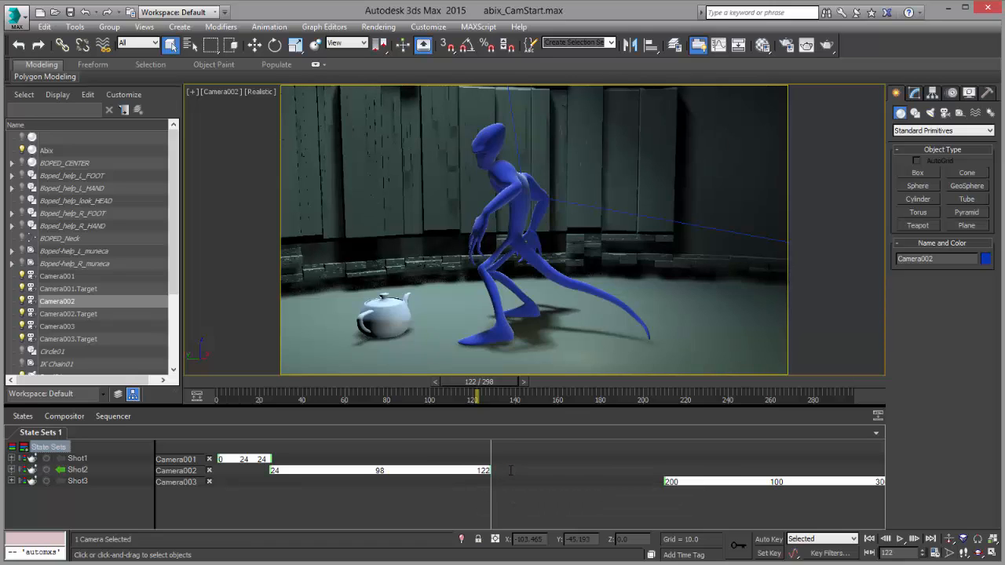
Set Shot3's start frame to 122 so that it follows directly after Shot2.
mouse_move(484, 383)
mouse_down()
mouse_move(523, 384)
mouse_move(482, 383)
mouse_up()
double_click(779, 481)
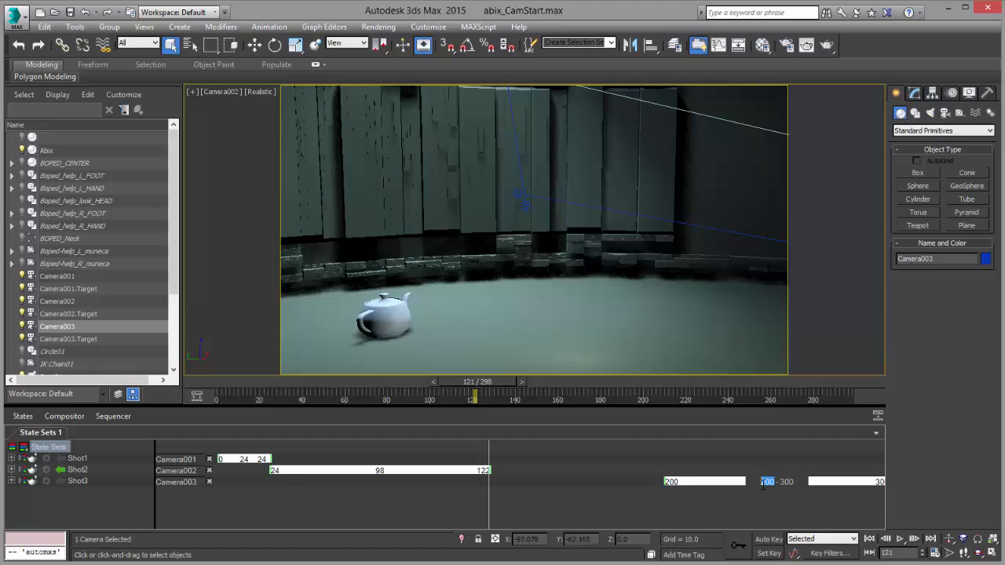
text(122)
key(Return)
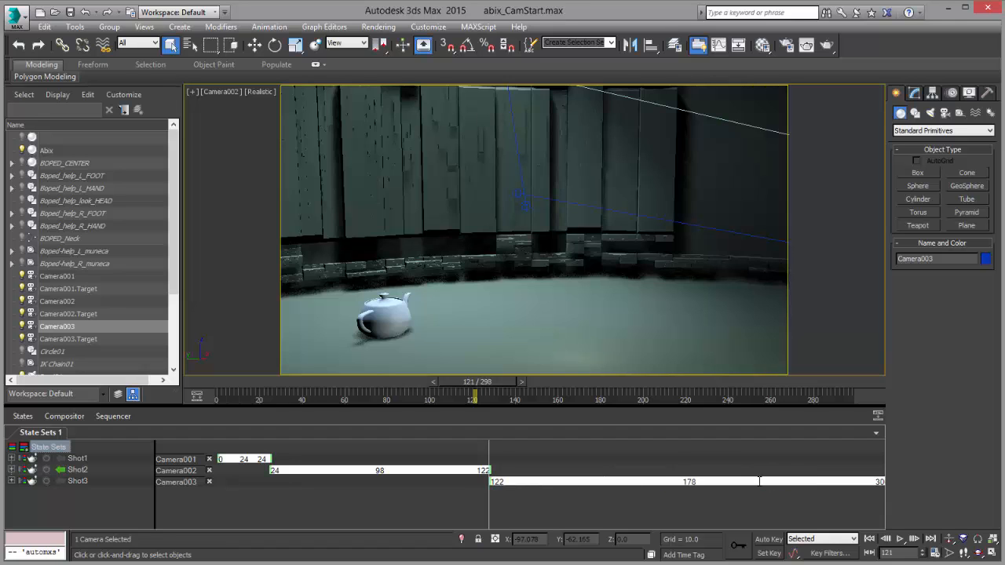
Scrub across the second cut and play the animation to review the retimed camera switches.
click(481, 395)
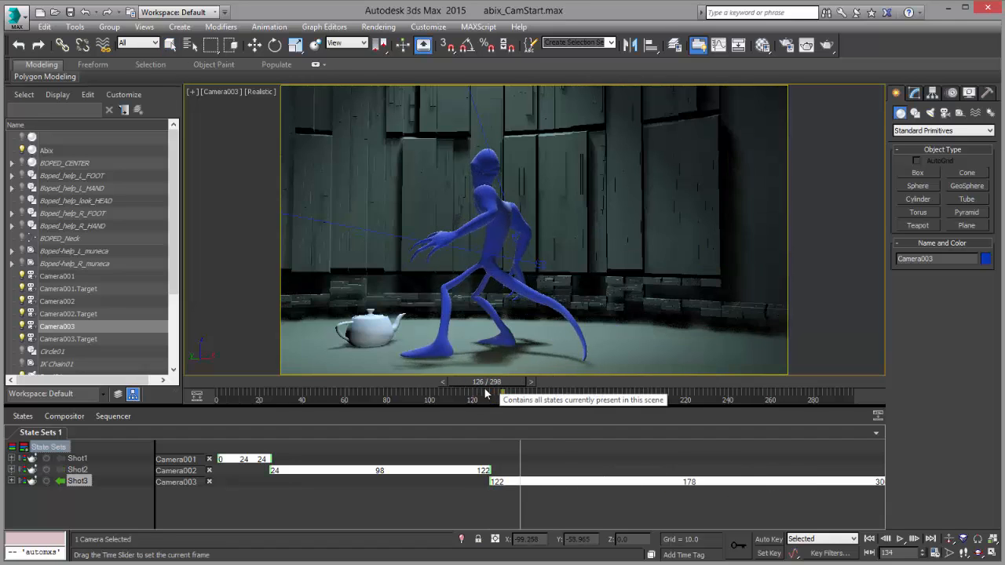
drag(486, 395, 64, 460)
click(900, 543)
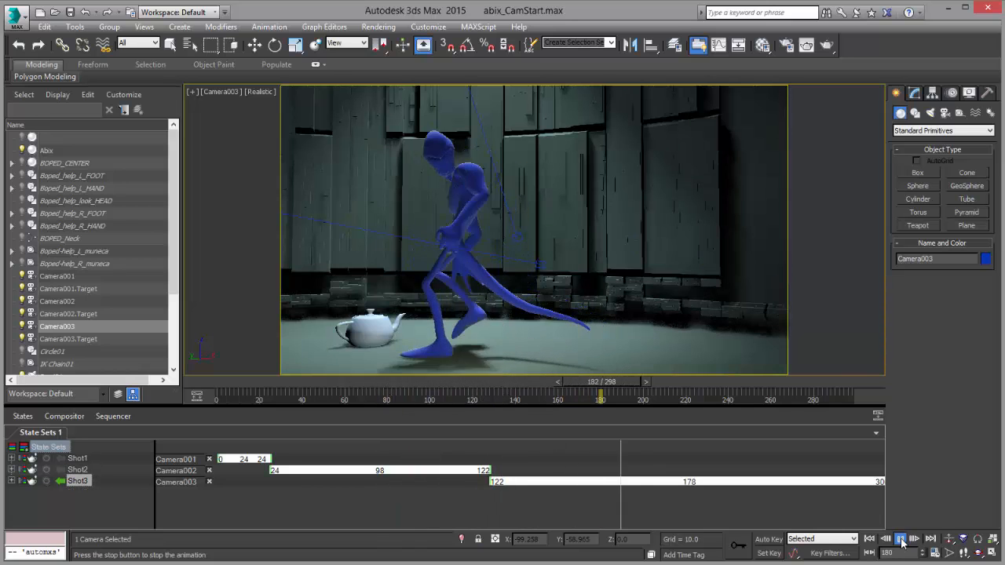
click(902, 538)
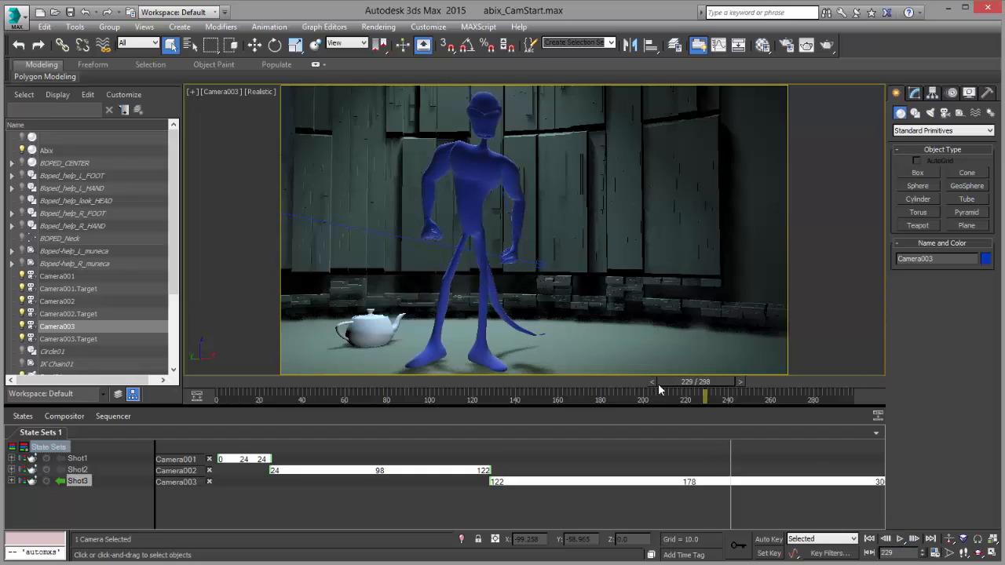
Pan Camera001 at frame 11 to shift the character and teapot higher in Shot1's frame, and scrub into Shot2.
drag(706, 381, 265, 449)
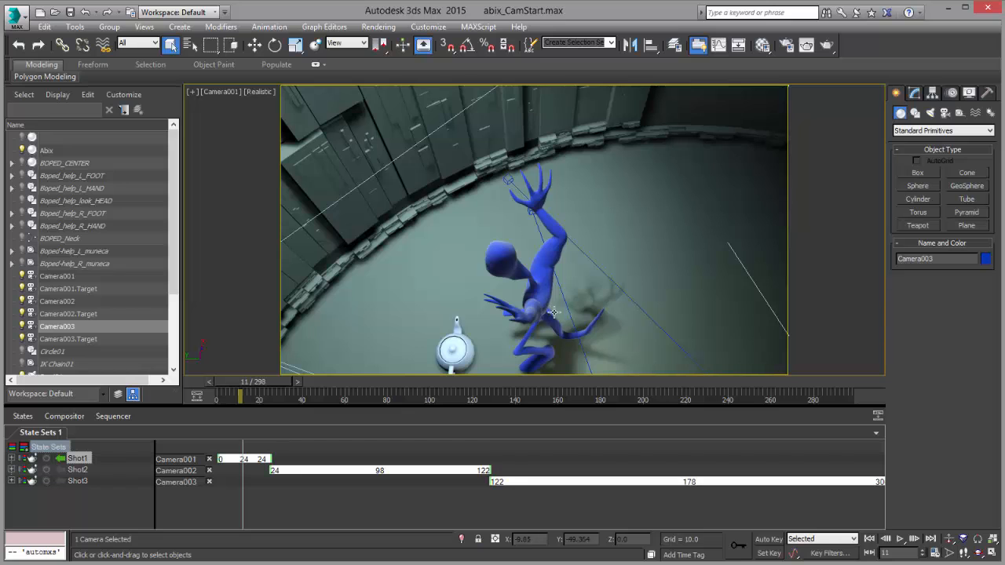
middle_drag(546, 328, 545, 297)
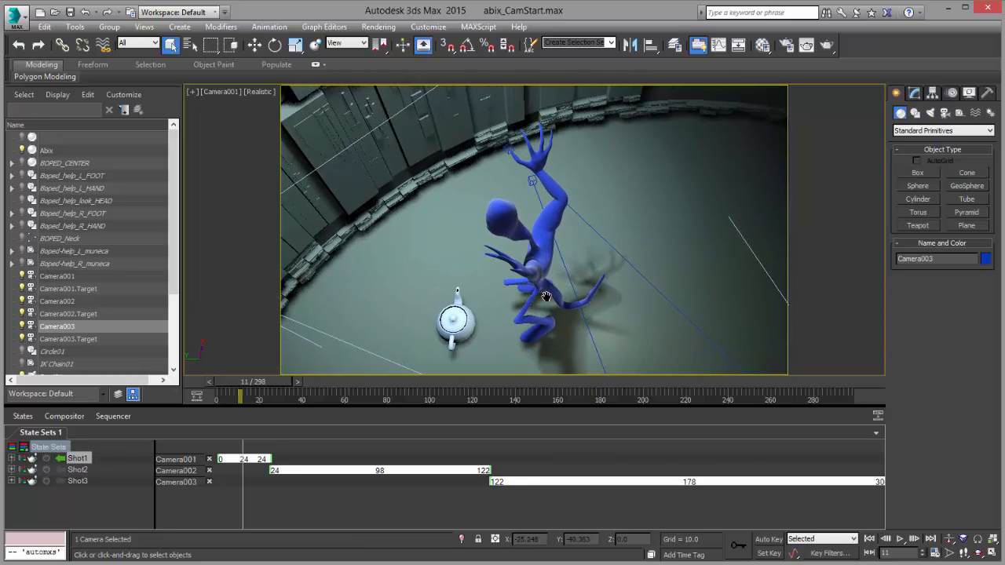
drag(275, 384, 334, 434)
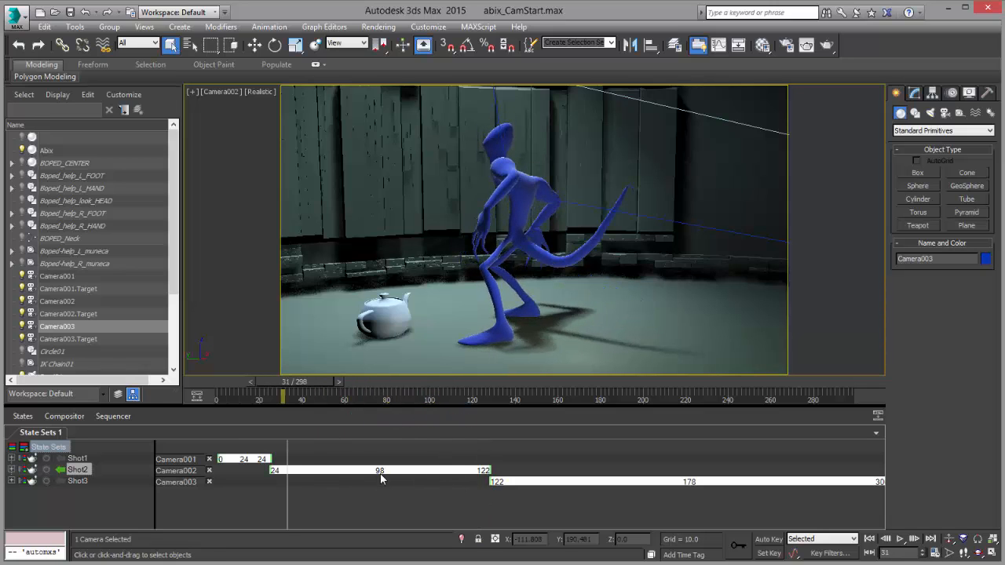
Select Camera002 through Shot2's range, turn on Auto Key, and dolly the camera at frames 85 and 121.
click(441, 472)
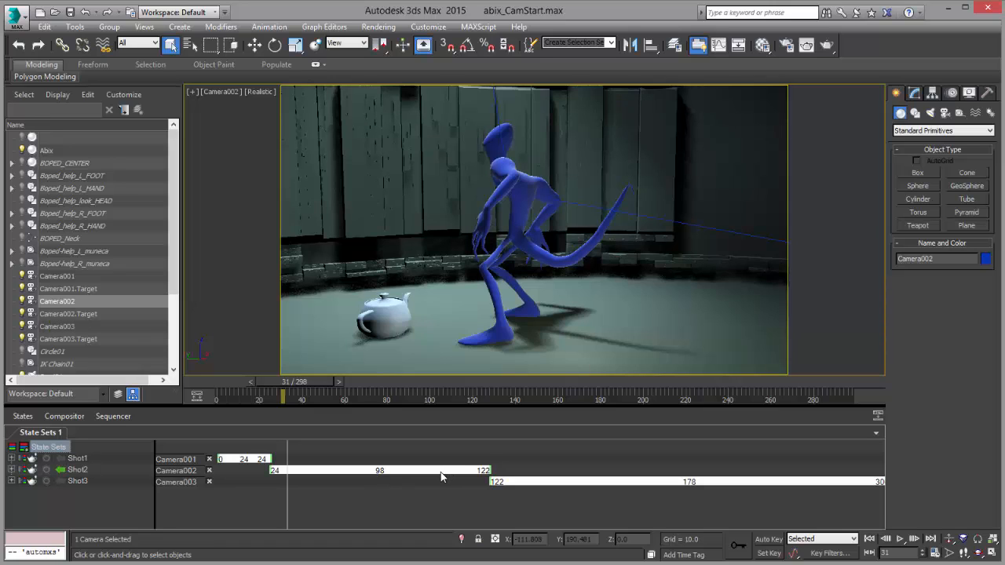
click(913, 93)
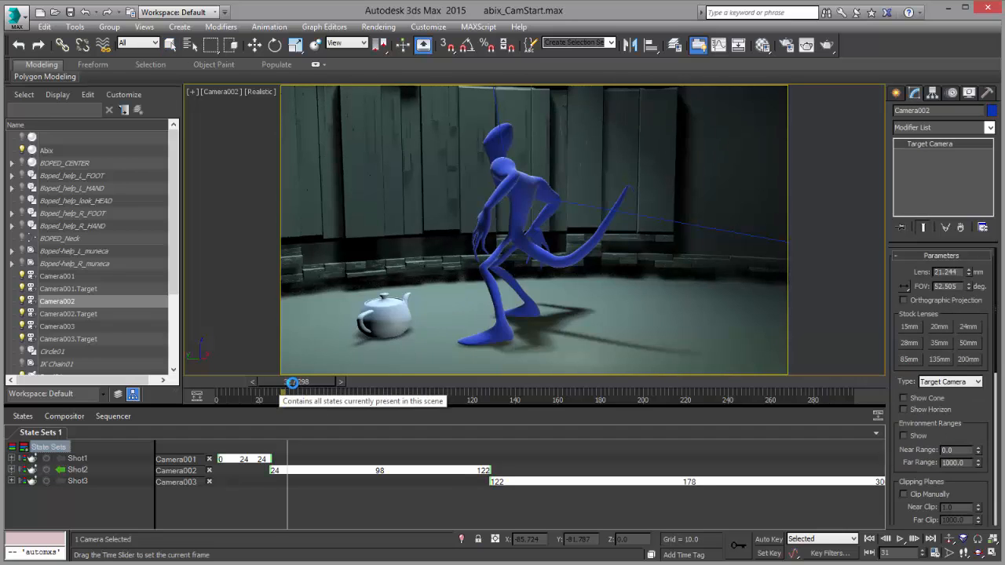
mouse_move(295, 382)
mouse_down()
mouse_move(400, 385)
mouse_move(336, 412)
mouse_move(283, 419)
mouse_move(412, 421)
mouse_move(382, 423)
mouse_move(391, 427)
mouse_up()
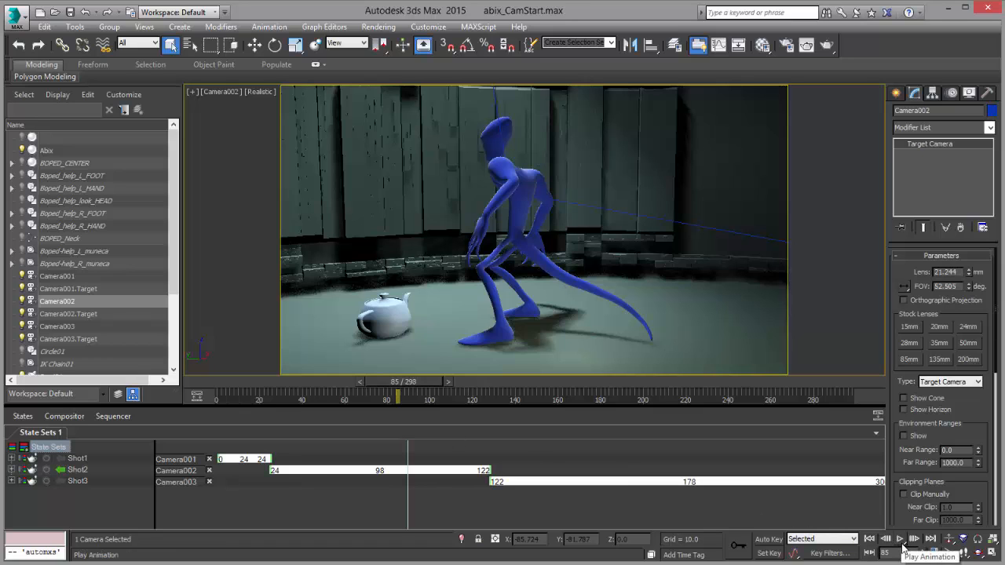
click(768, 540)
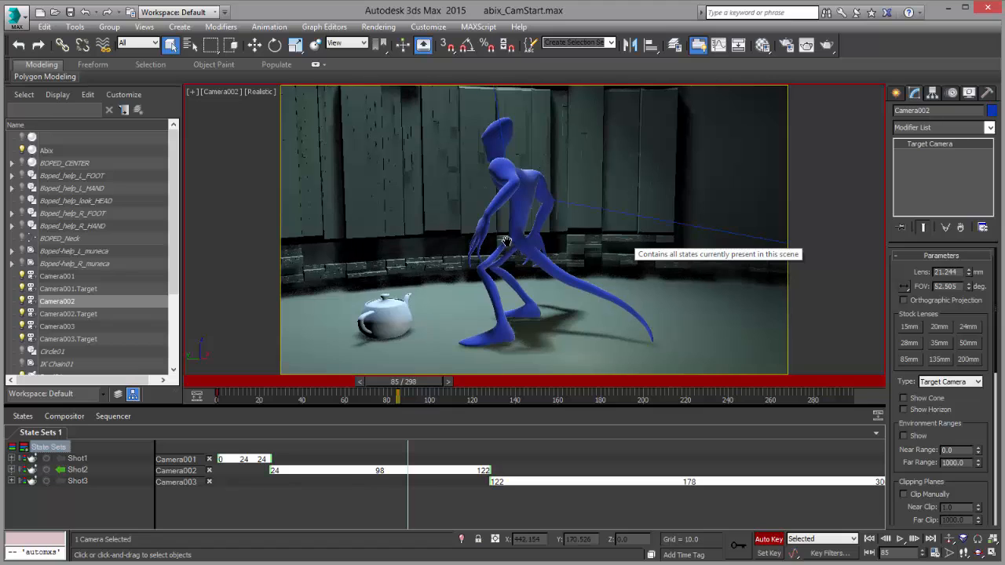
click(944, 538)
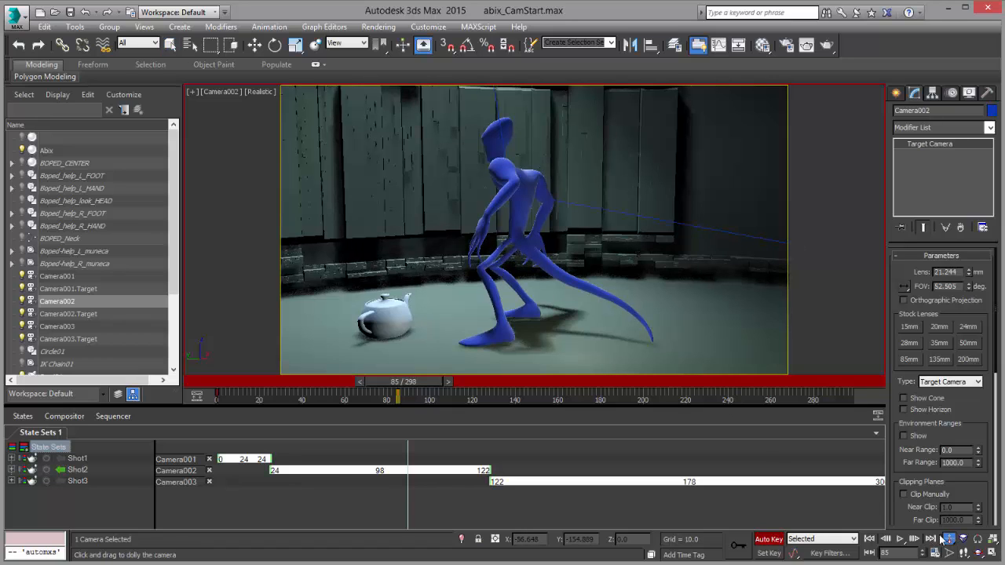
drag(516, 228, 518, 226)
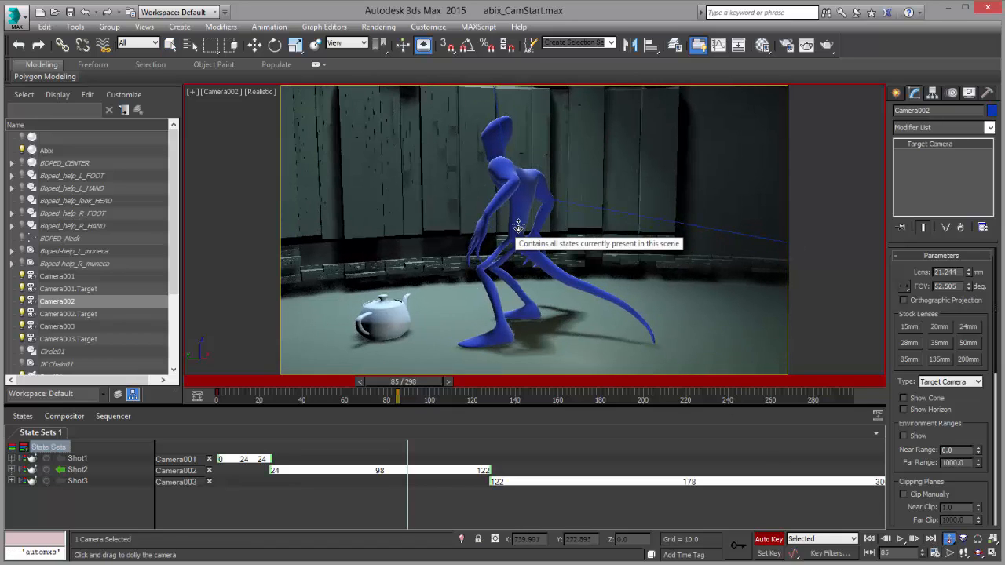
drag(404, 383, 486, 383)
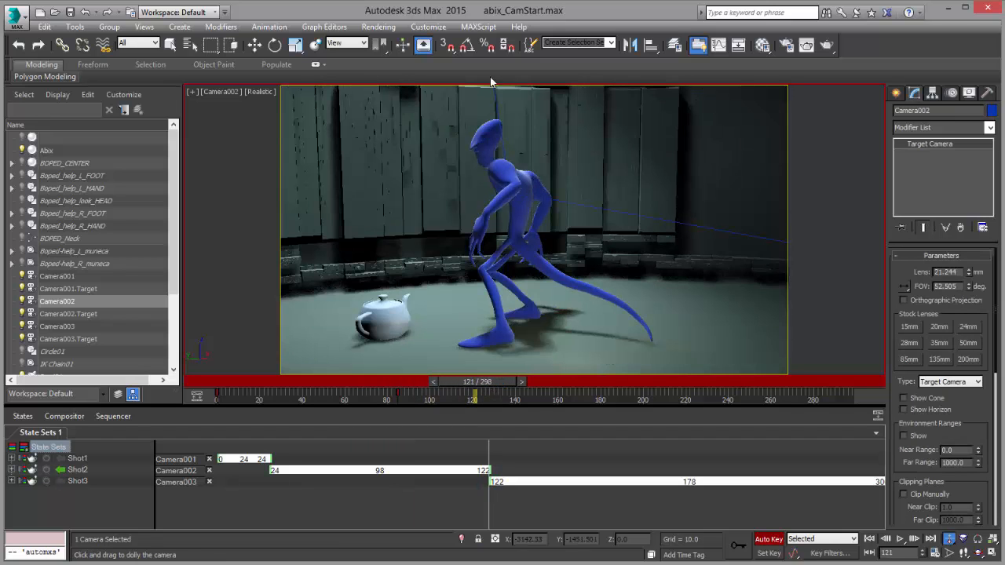
drag(505, 196, 455, 390)
Select Camera003 through Shot3's range, dolly and pan it in close on the character at frame 126, and copy that key to about frame 161.
drag(482, 387, 502, 399)
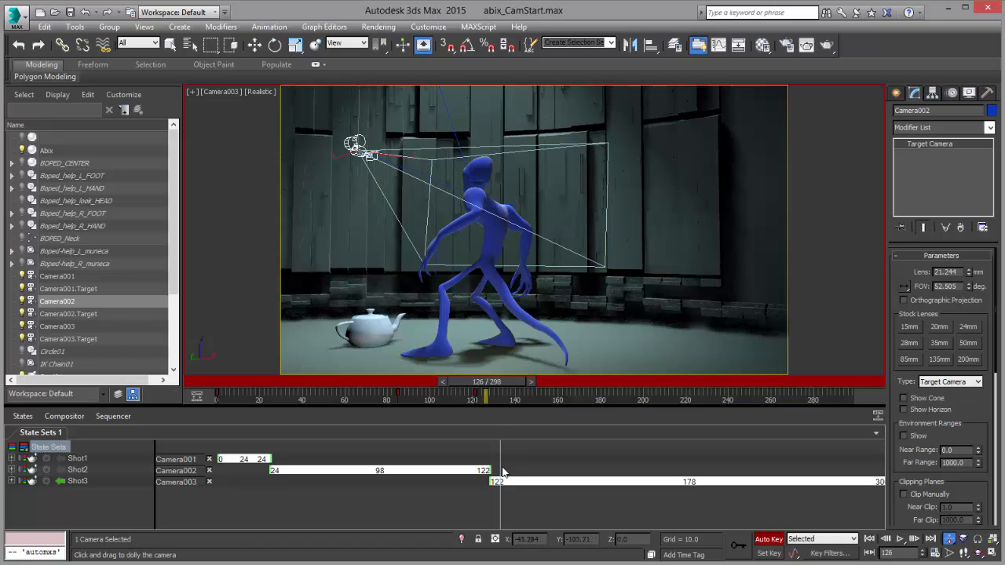
click(567, 484)
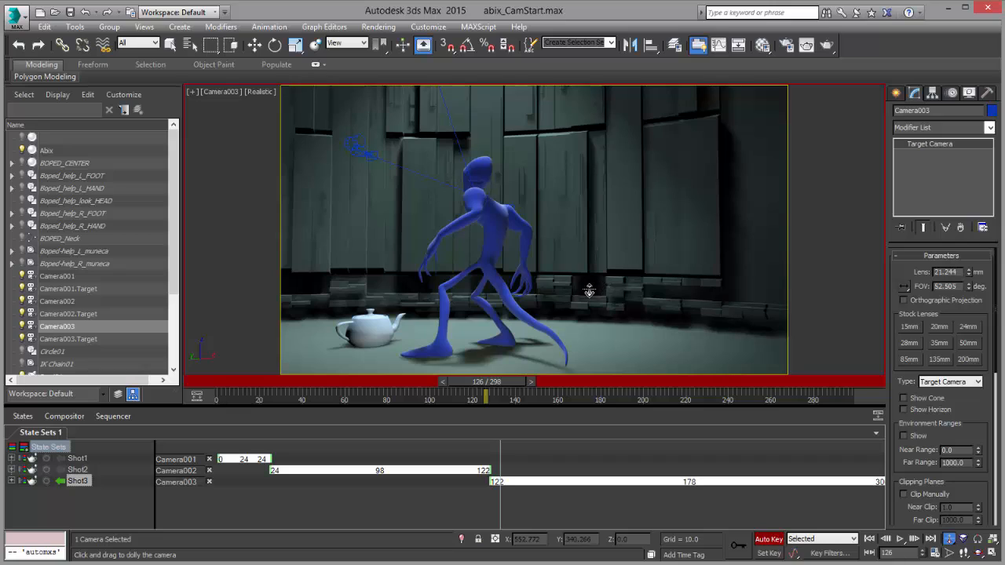
right_click(498, 382)
click(518, 320)
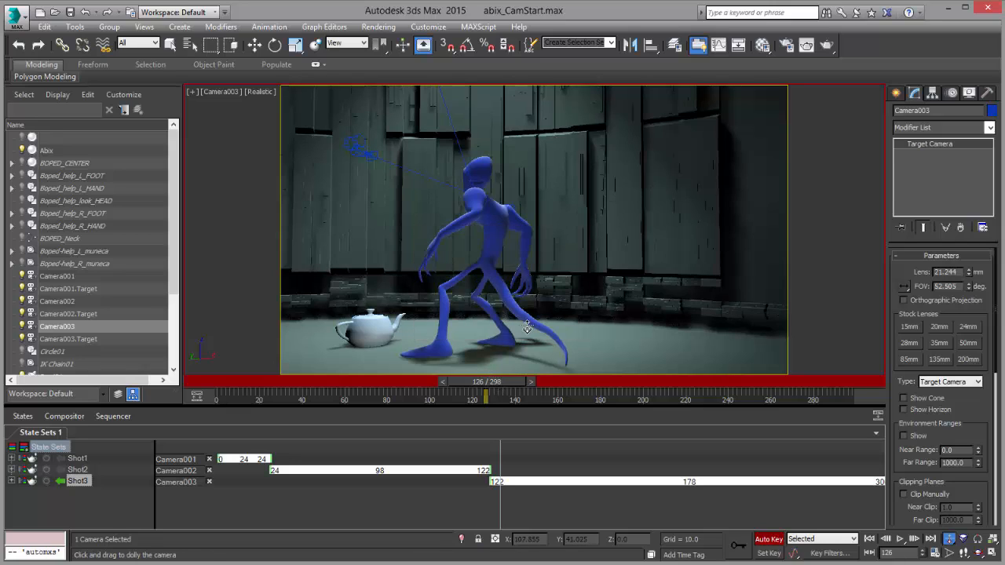
drag(489, 216, 592, 269)
middle_drag(589, 260, 557, 245)
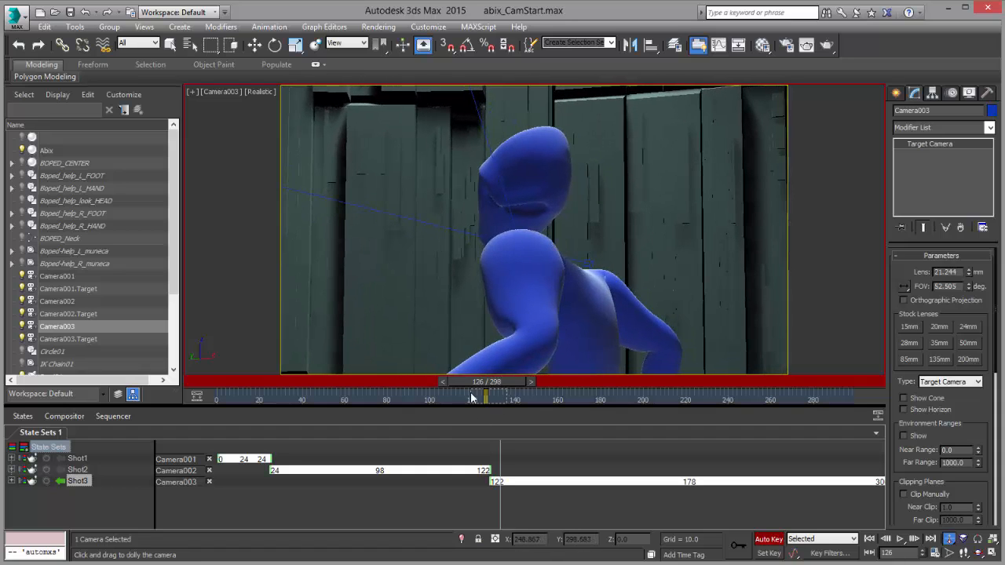
mouse_move(485, 392)
shift+mouse_down()
mouse_move(562, 391)
mouse_move(544, 383)
mouse_move(846, 399)
mouse_move(651, 403)
mouse_move(698, 401)
shift+mouse_up()
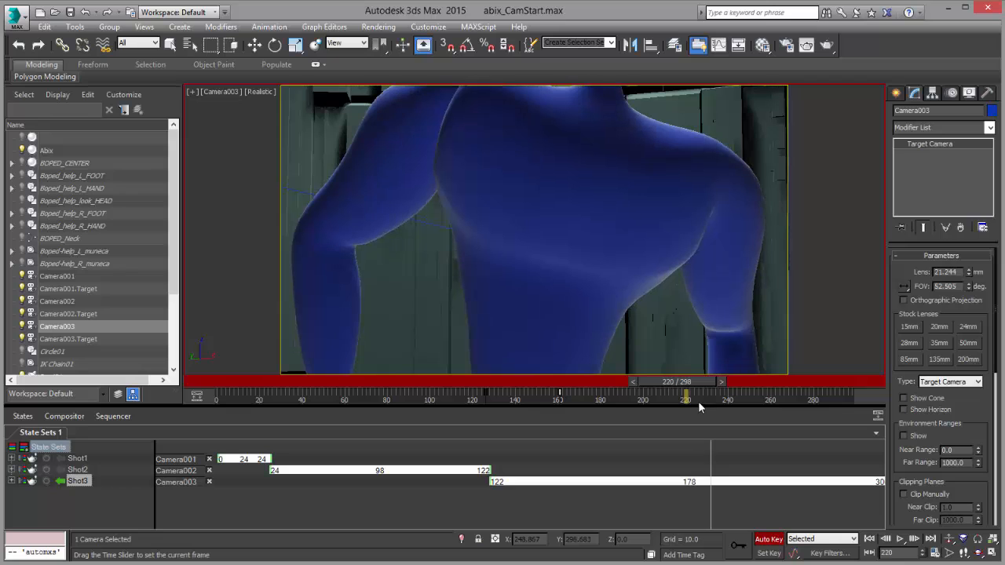
At frame 220, dolly Camera003 back and pan it to frame the full figure and teapot, then rewind to frame 0 with Auto Key off.
drag(549, 231, 562, 307)
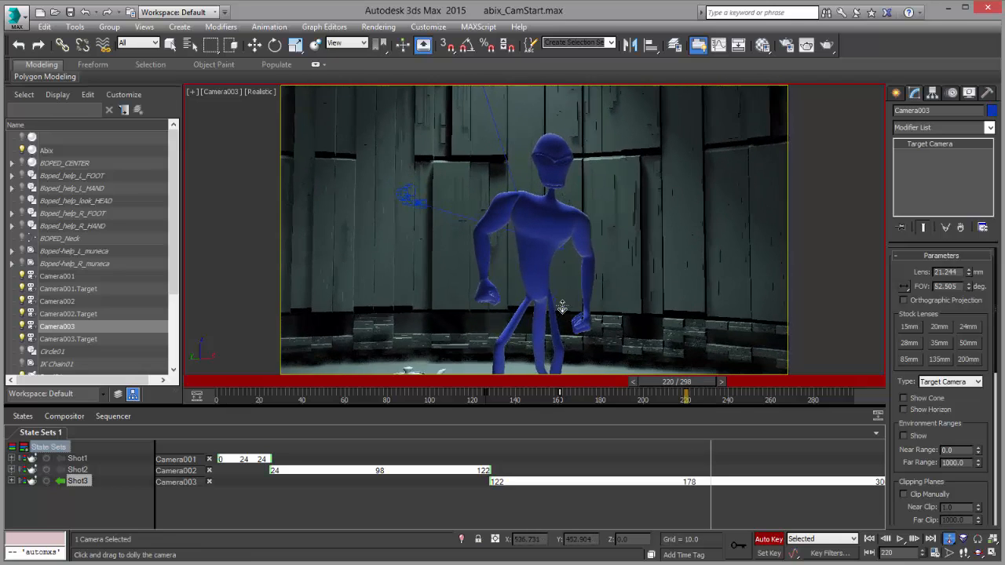
middle_drag(579, 300, 542, 275)
scroll(542, 277, down, 2)
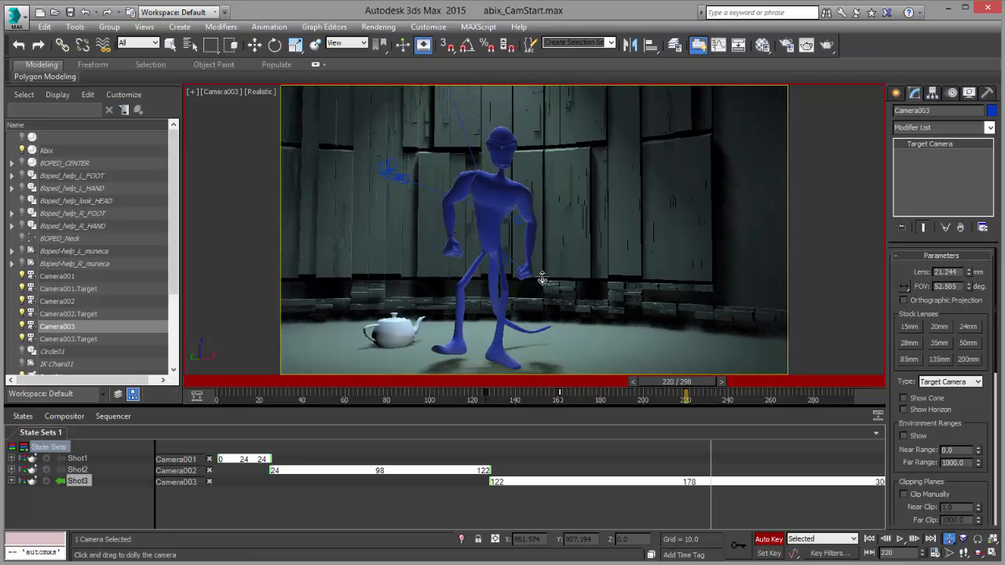
mouse_move(595, 304)
middle_down()
mouse_move(567, 290)
mouse_move(589, 294)
middle_up()
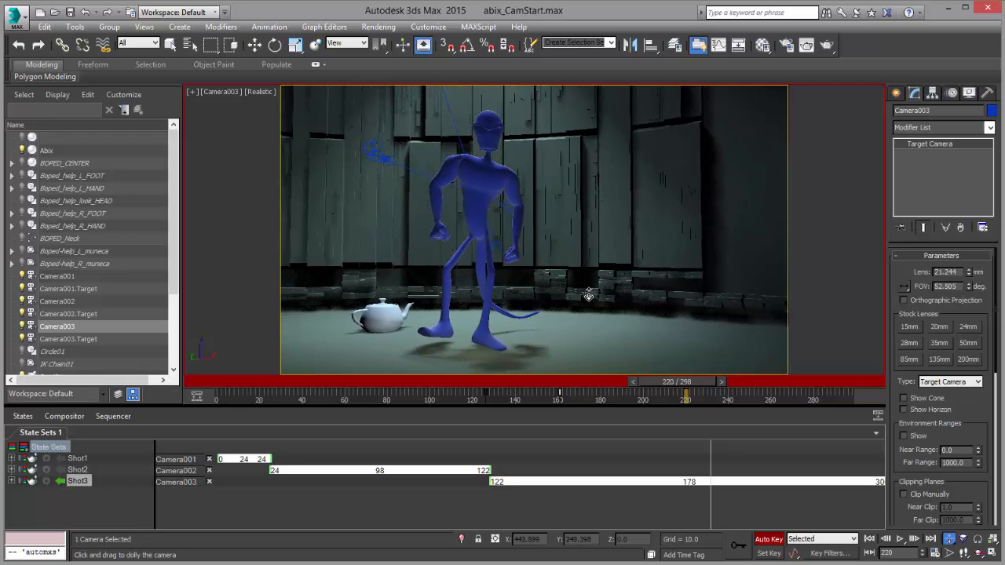
mouse_move(684, 382)
mouse_down()
mouse_move(824, 385)
mouse_move(672, 403)
mouse_move(191, 390)
mouse_up()
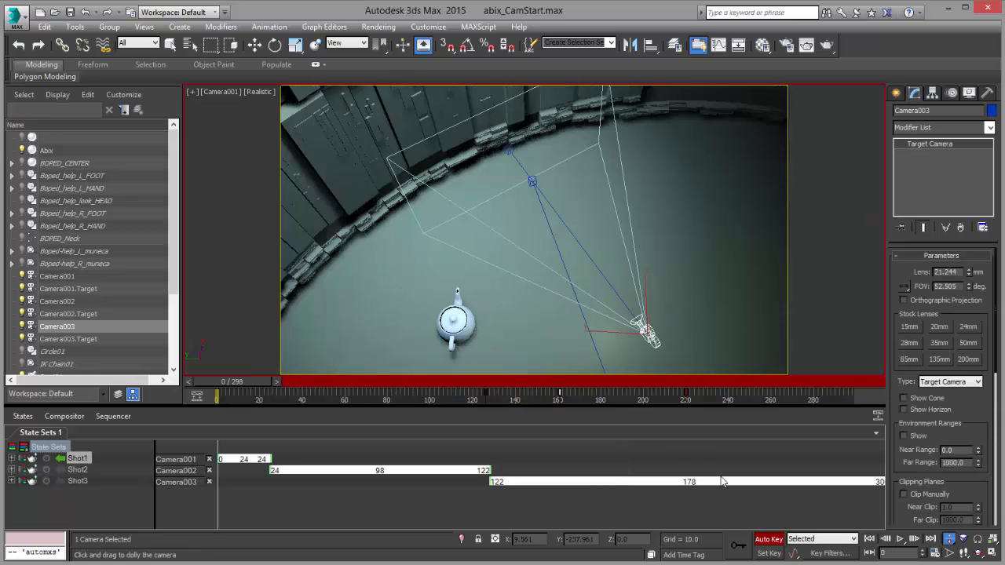
click(769, 540)
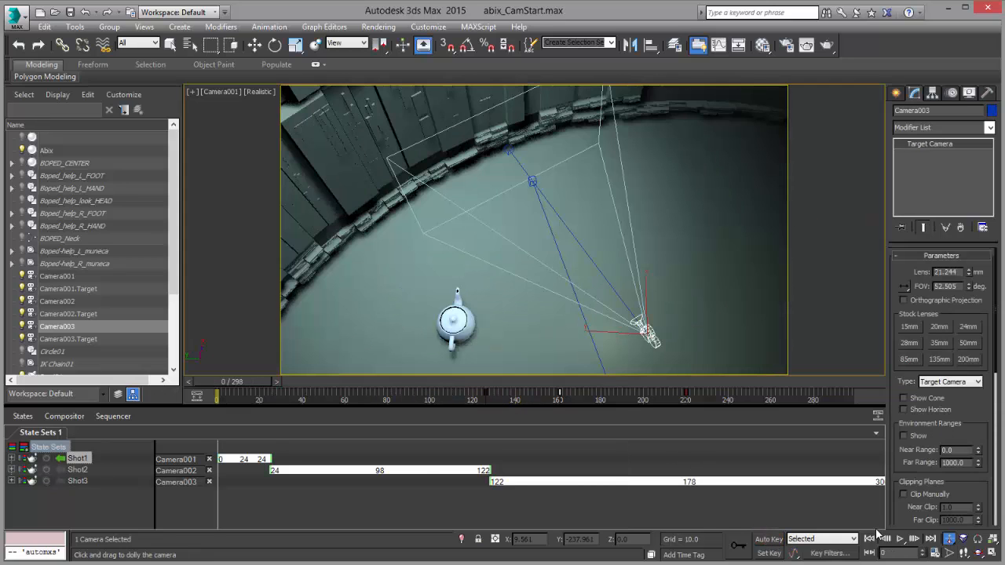
Play the cut through all three shots, rewind to frame 0, and trim Shot1 to start at frame 1.
click(900, 541)
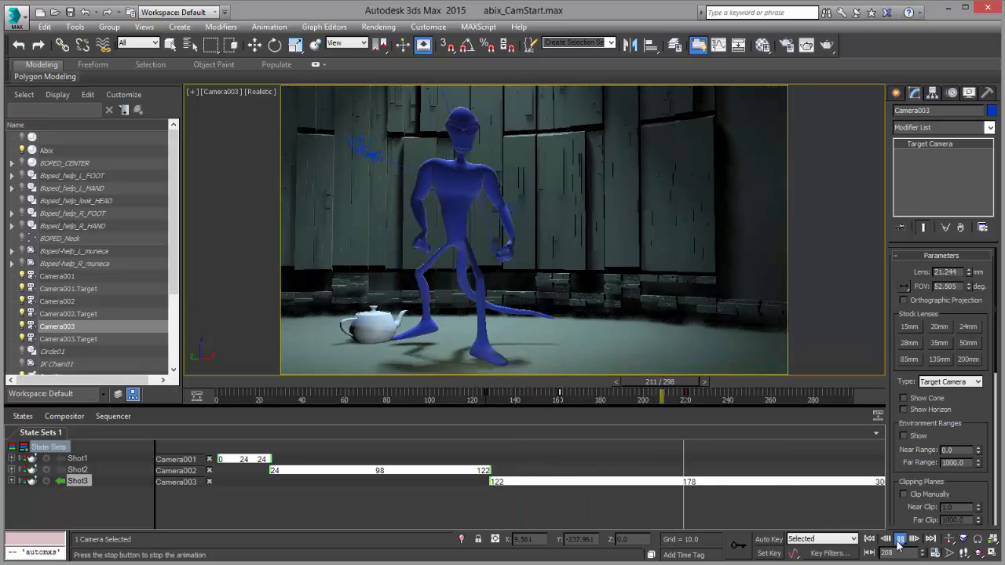
click(900, 540)
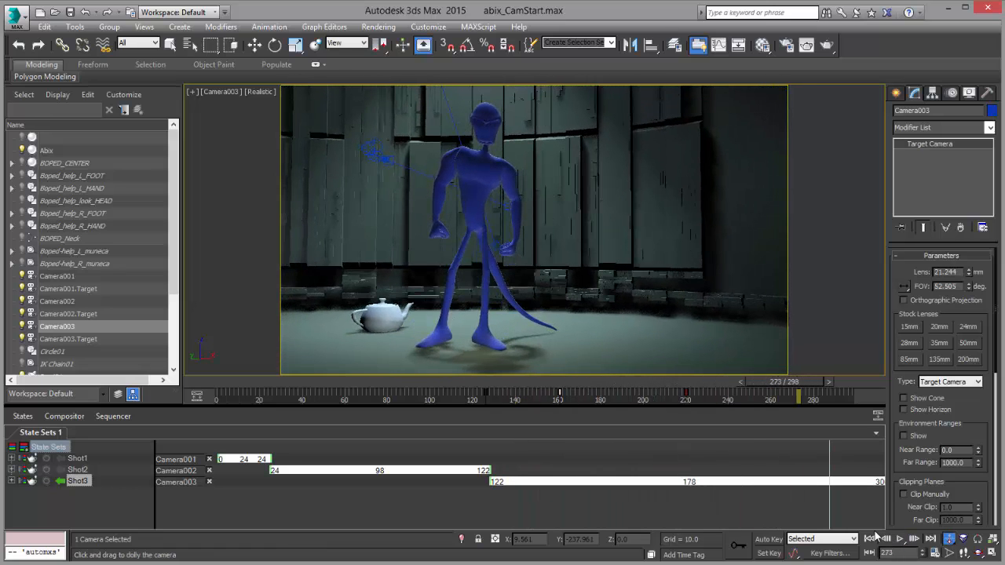
drag(829, 382, 207, 426)
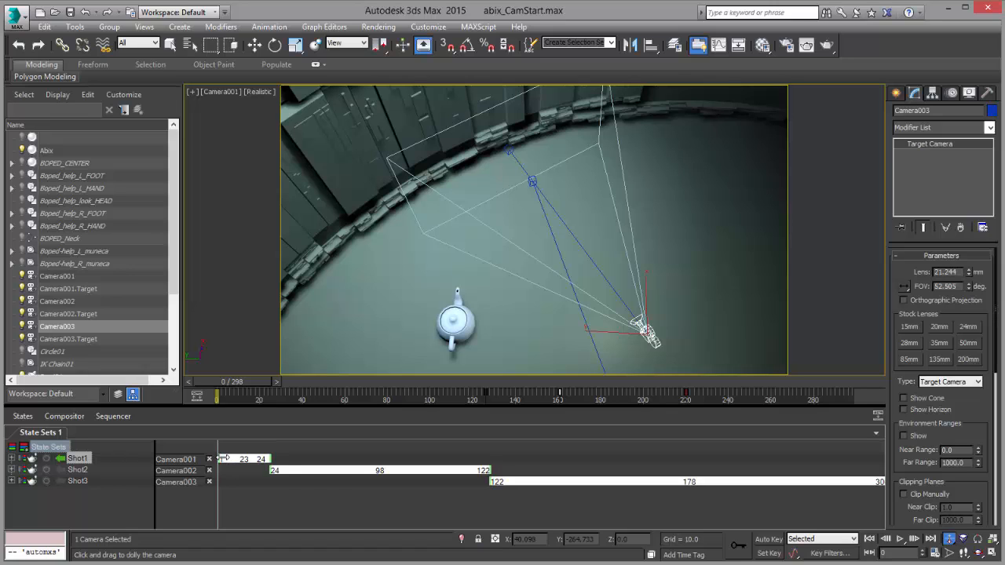
drag(235, 382, 104, 455)
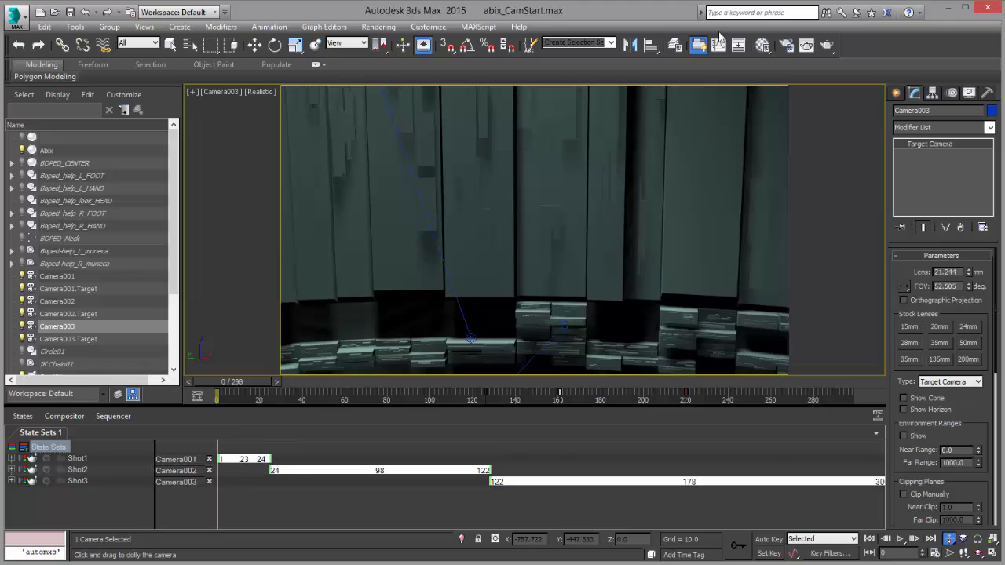
Set the render output in Render Setup to save as CamAbix.png in the renderoutput folder.
click(786, 45)
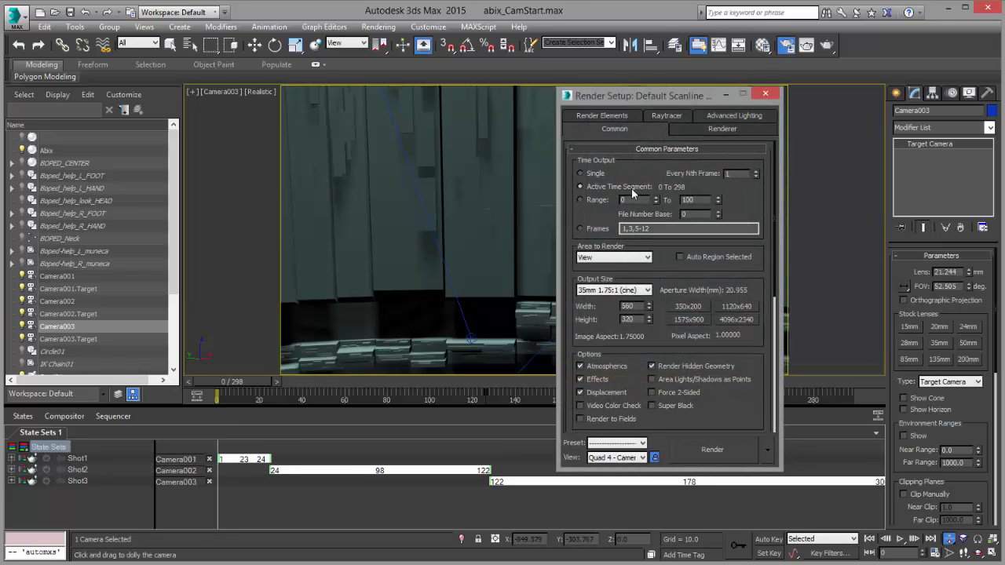
scroll(759, 314, down, 5)
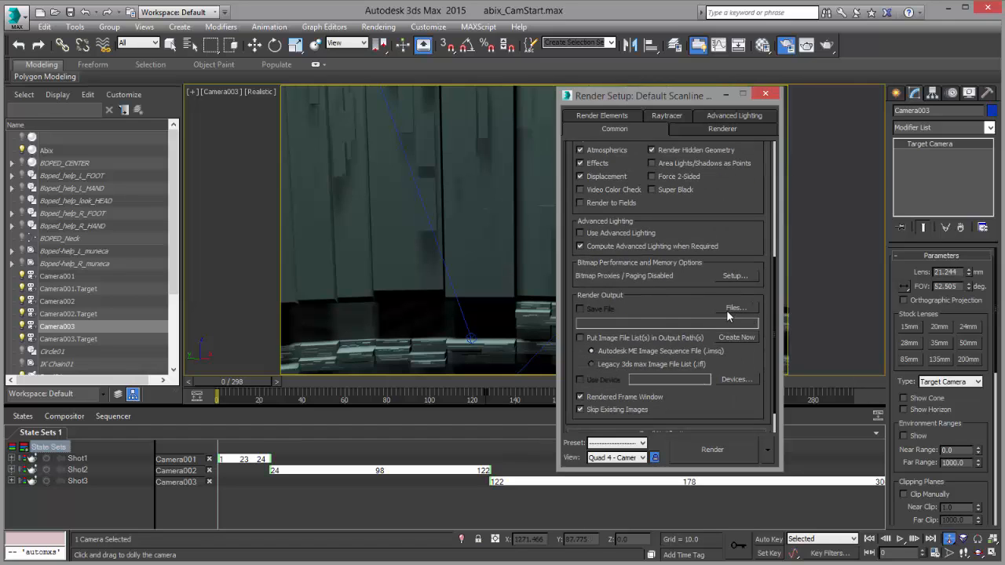
click(730, 308)
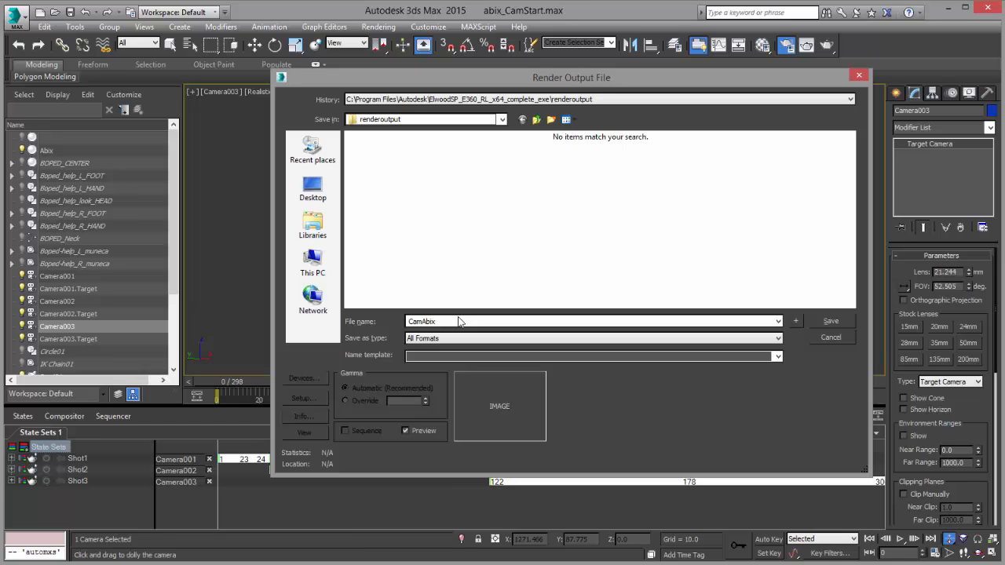
text(CamAbix.png)
key(Return)
click(365, 213)
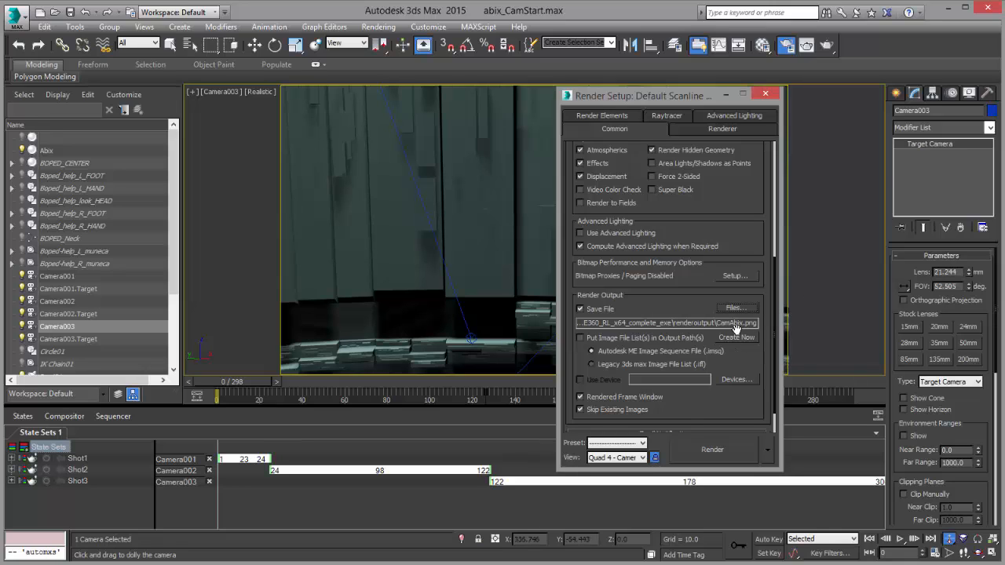
Assign the Quicksilver Hardware Renderer as the production renderer.
right_click(741, 243)
click(794, 338)
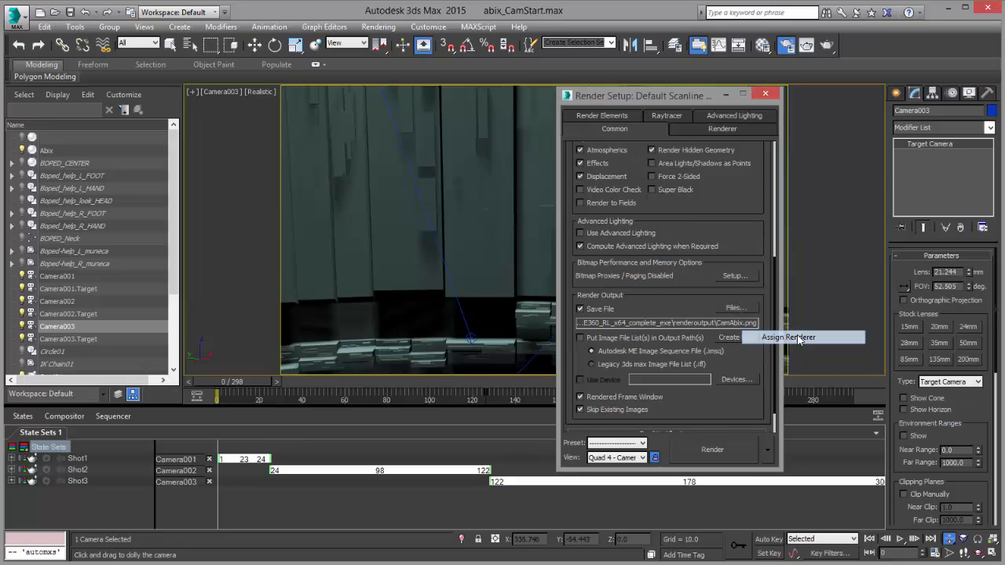
click(737, 369)
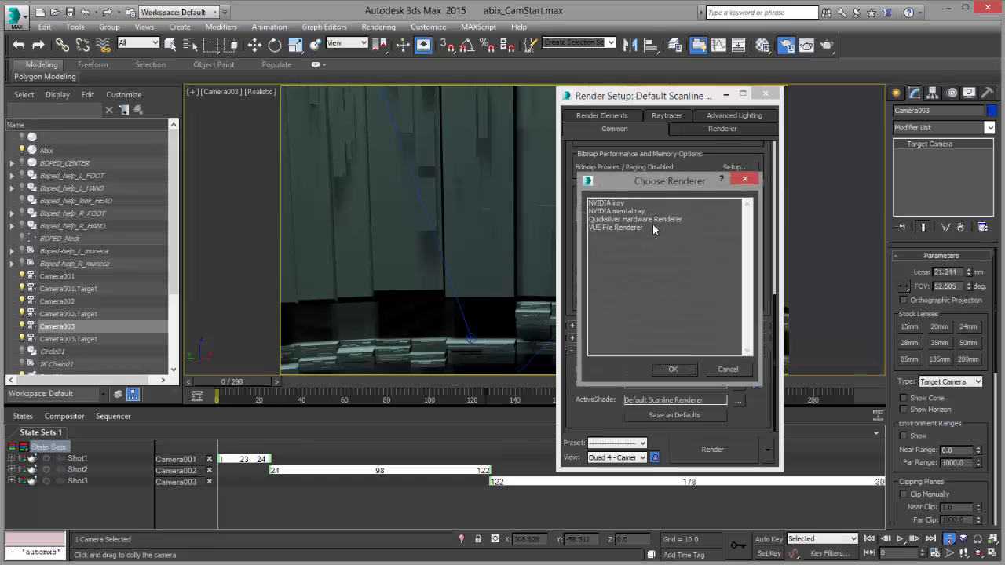
double_click(637, 219)
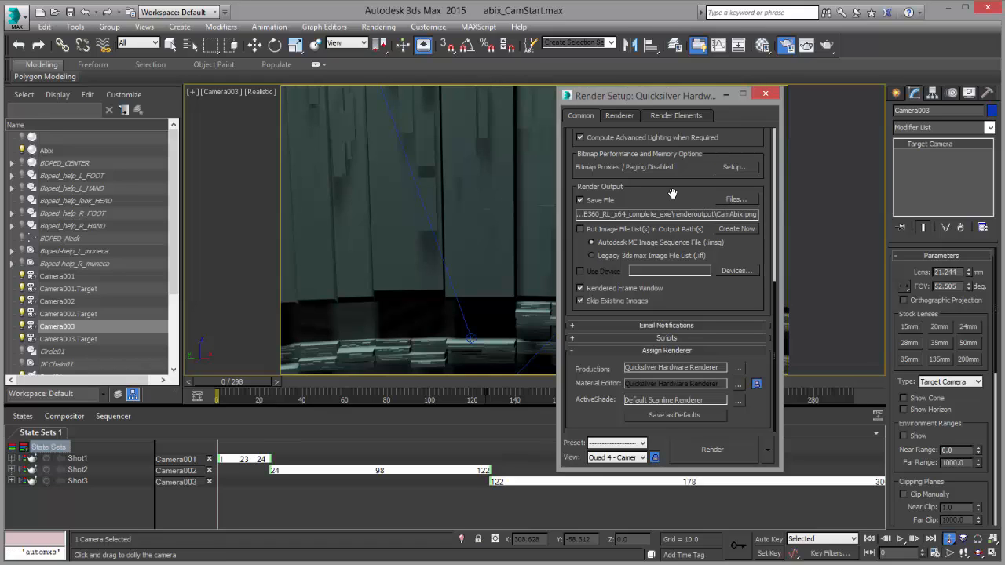
Set the Quicksilver renderer's iterations to 1 pass per frame, check the common render parameters, and close Render Setup.
click(680, 117)
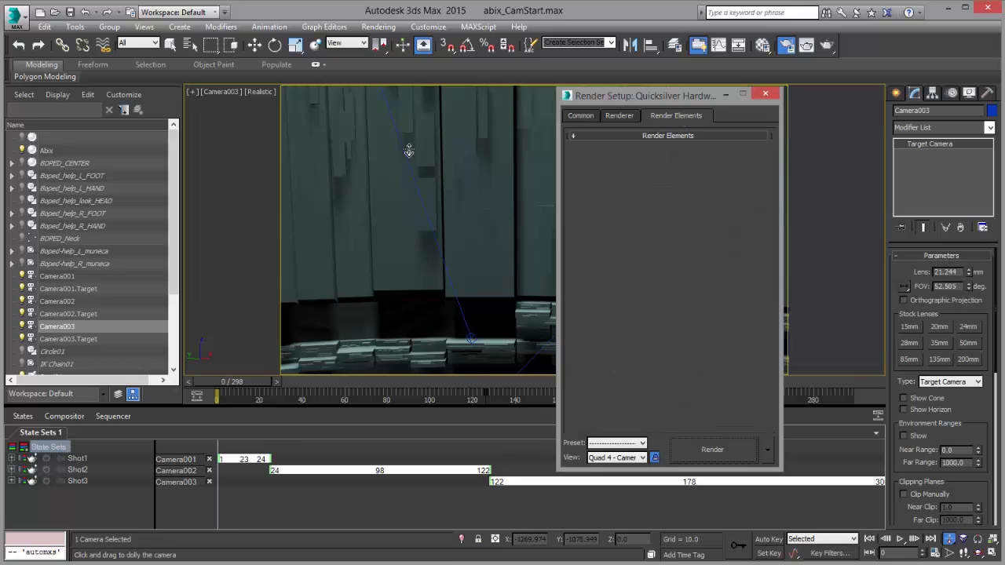
click(617, 116)
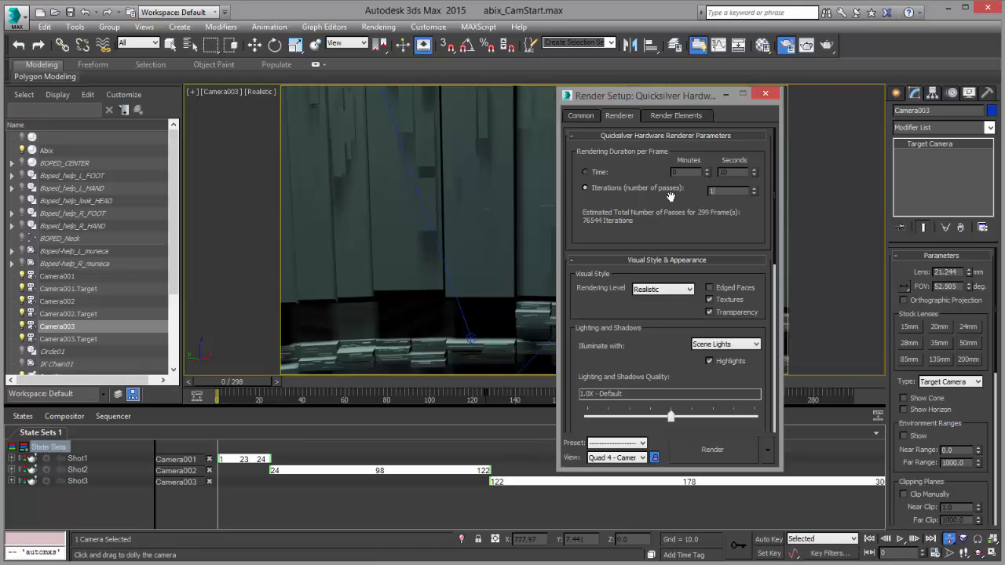
click(576, 116)
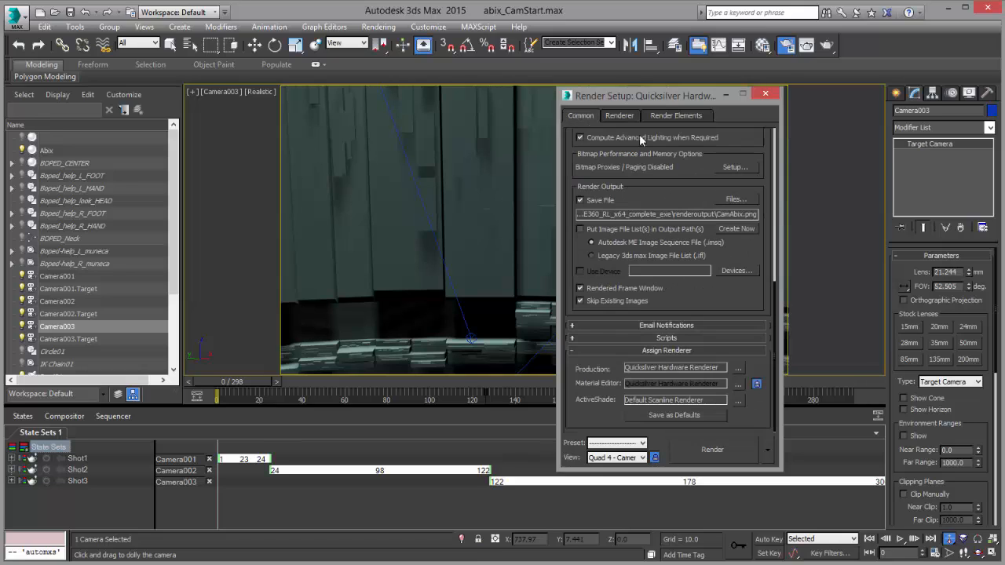
drag(696, 223, 690, 544)
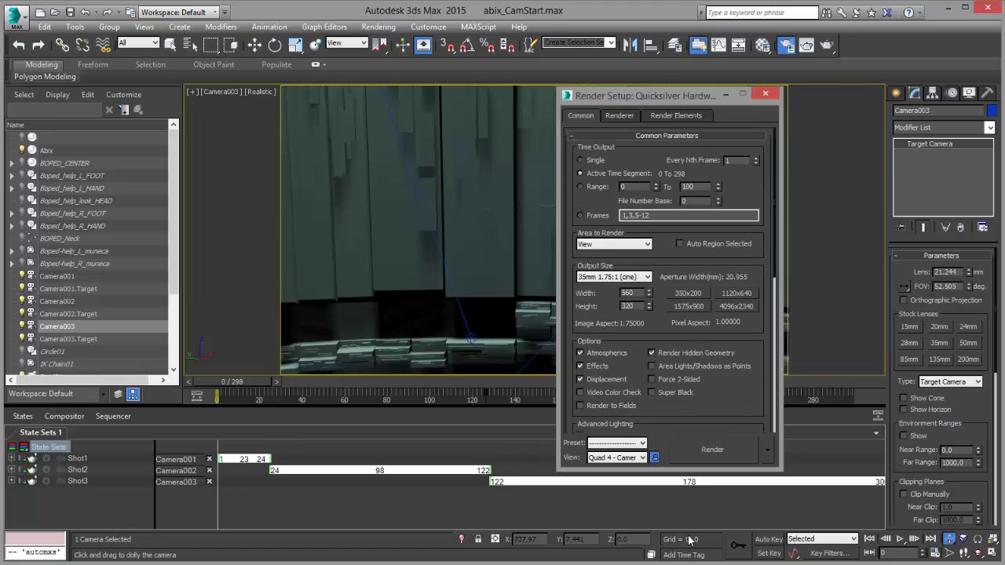
click(766, 93)
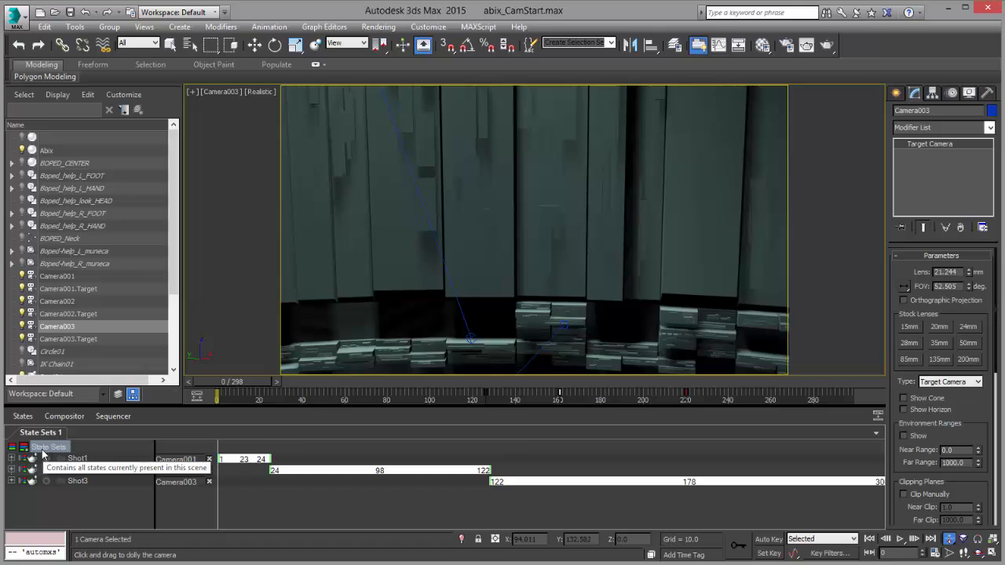
Render all states from State Sets, and close the rendered frame window when rendering finishes.
click(23, 416)
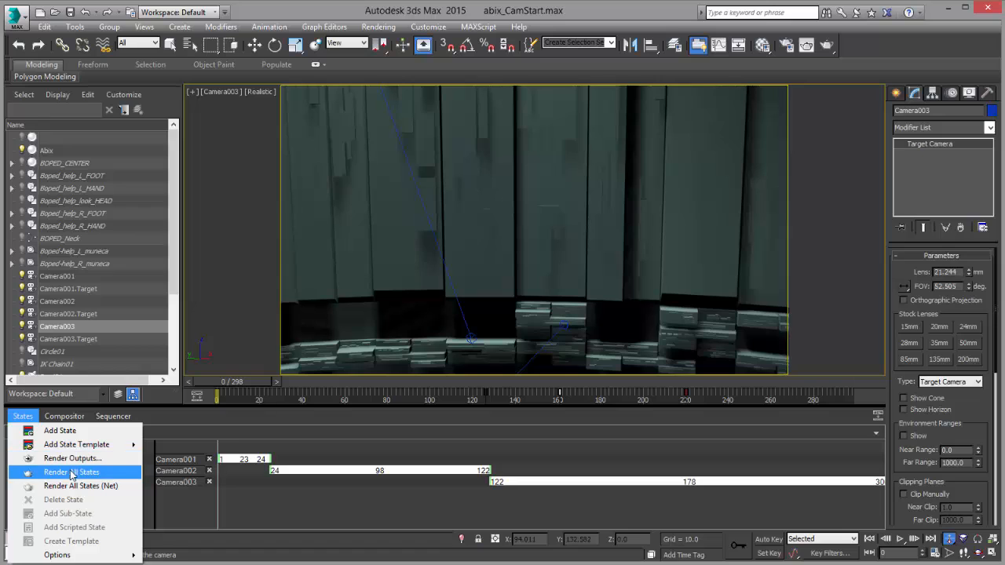
click(71, 472)
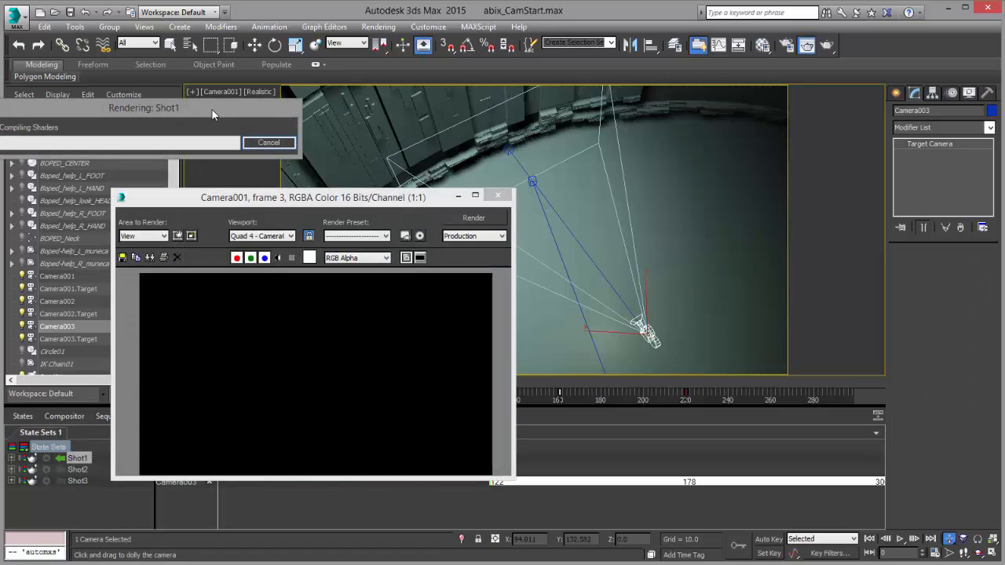
drag(211, 115, 384, 141)
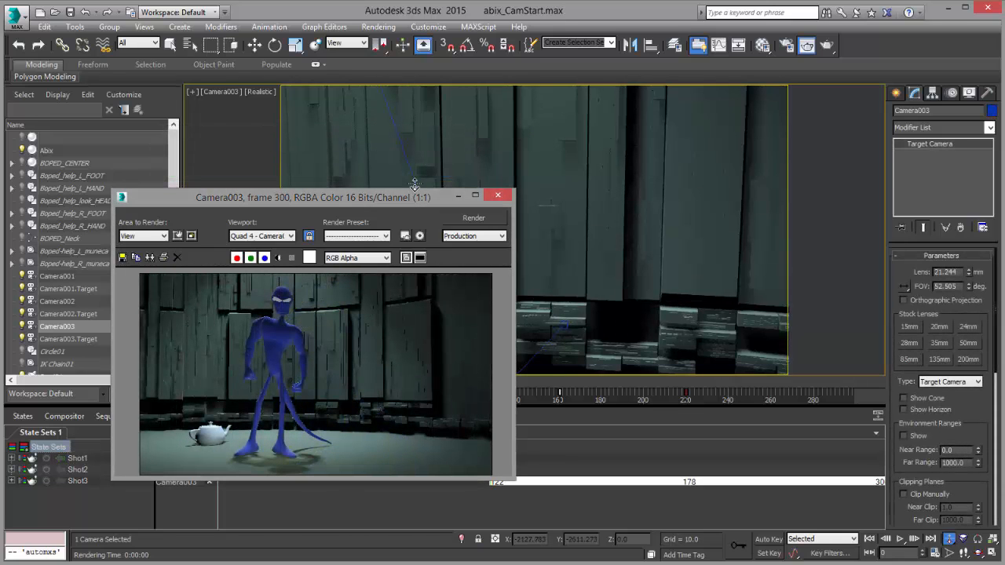
click(499, 195)
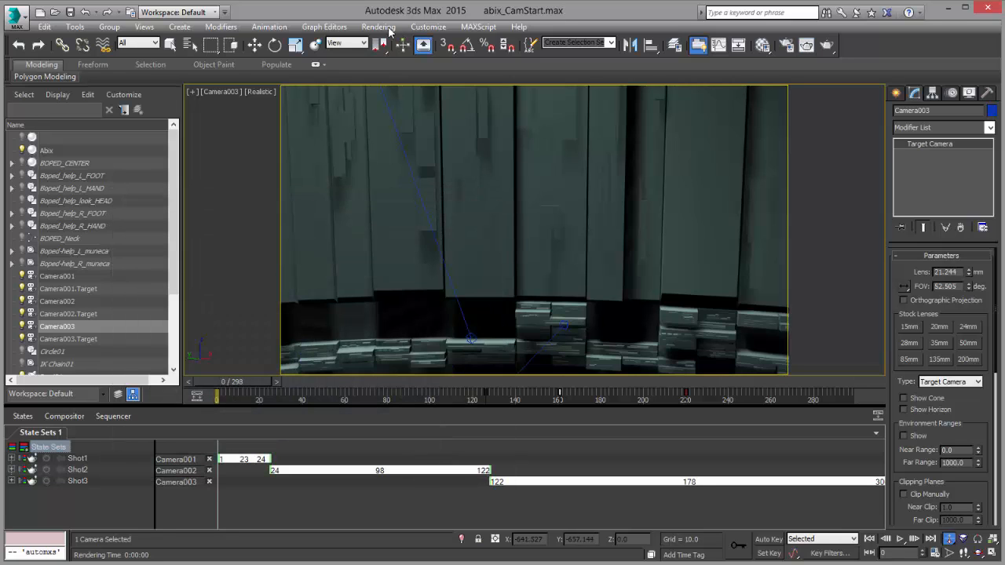
Load the rendered image sequence starting with CamAbix0001 into channel A of the RAM Player.
click(378, 27)
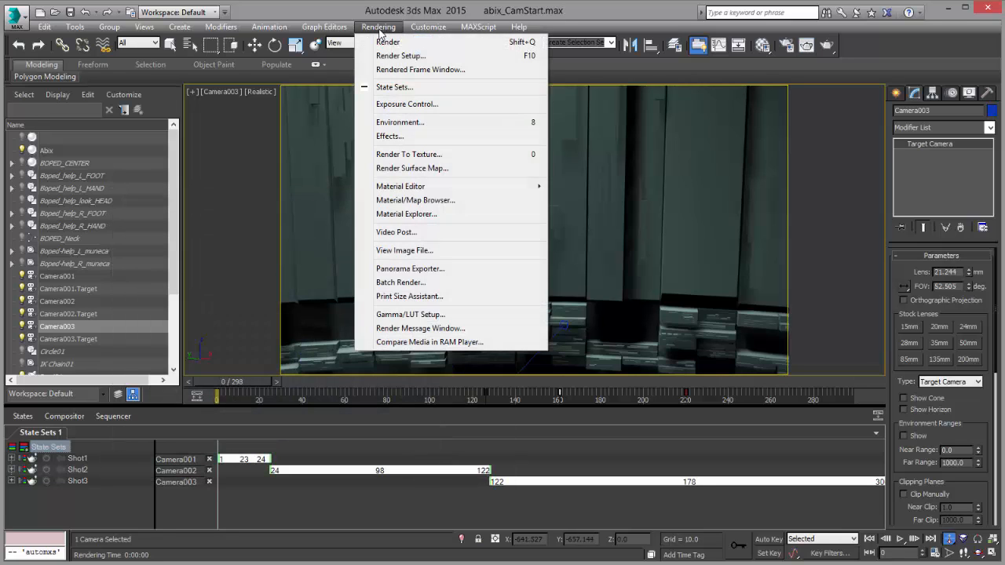
click(423, 342)
click(312, 231)
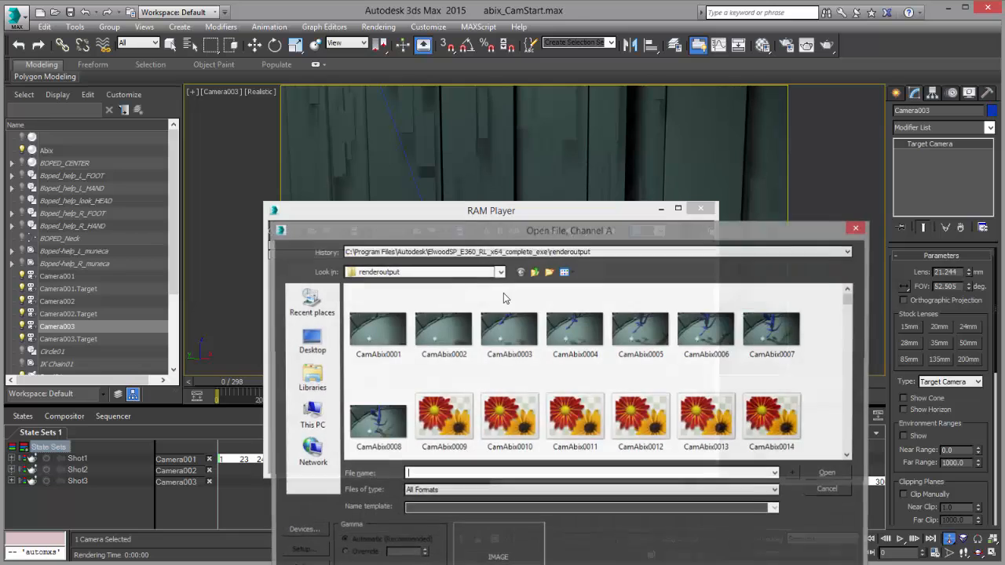
double_click(374, 330)
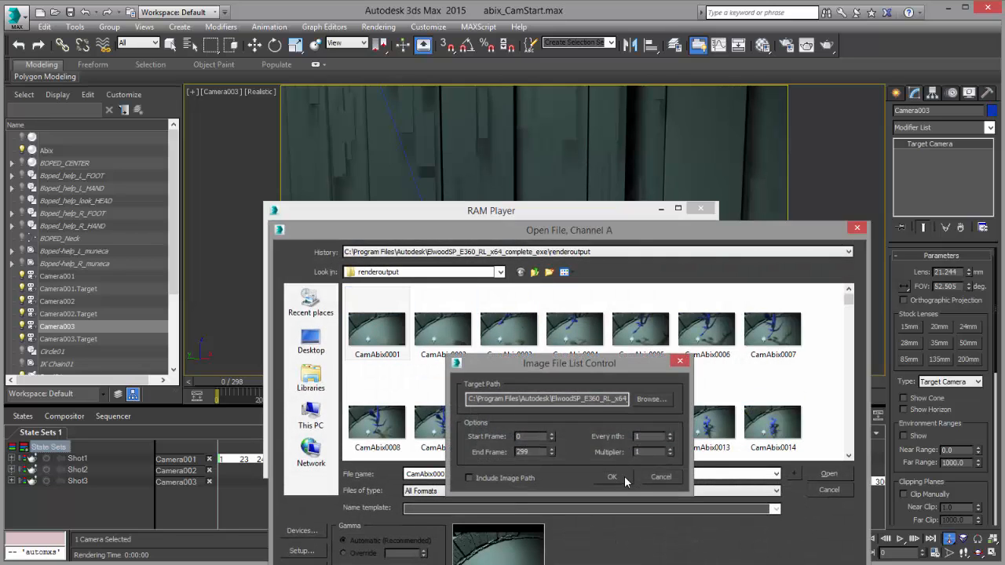
click(622, 476)
click(525, 405)
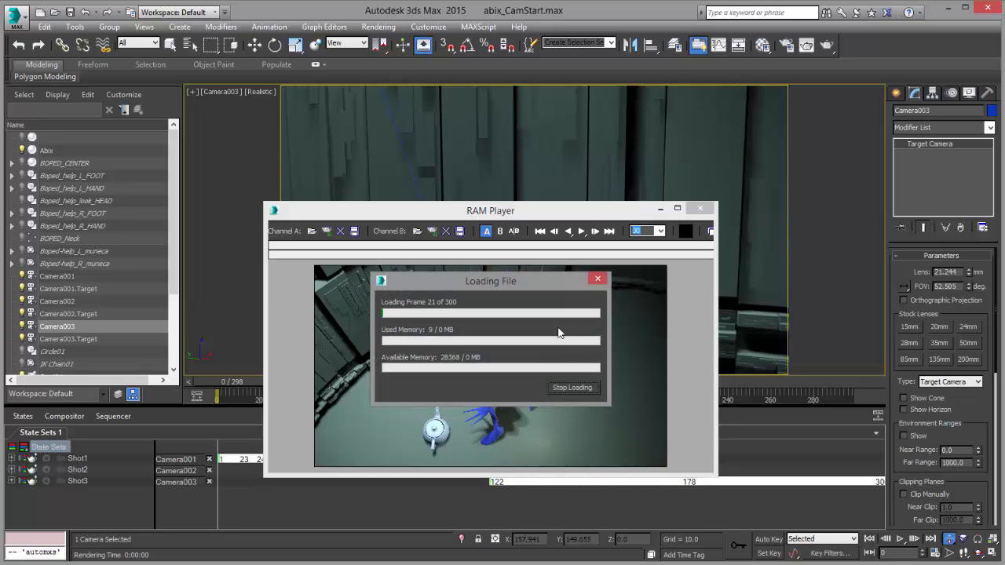
drag(532, 278, 526, 65)
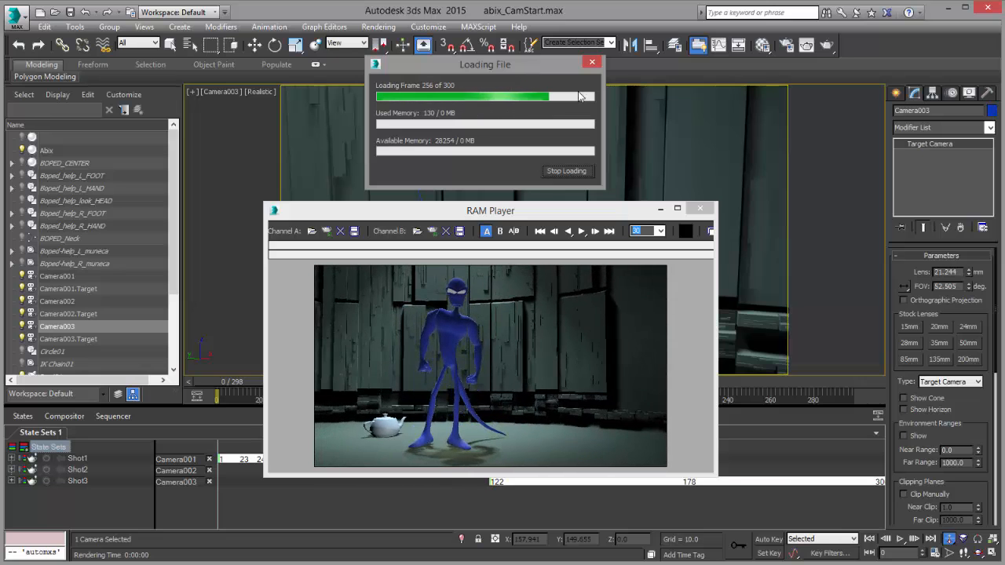
Play back the rendered sequence in the RAM Player, then stop it and exit the player.
click(582, 230)
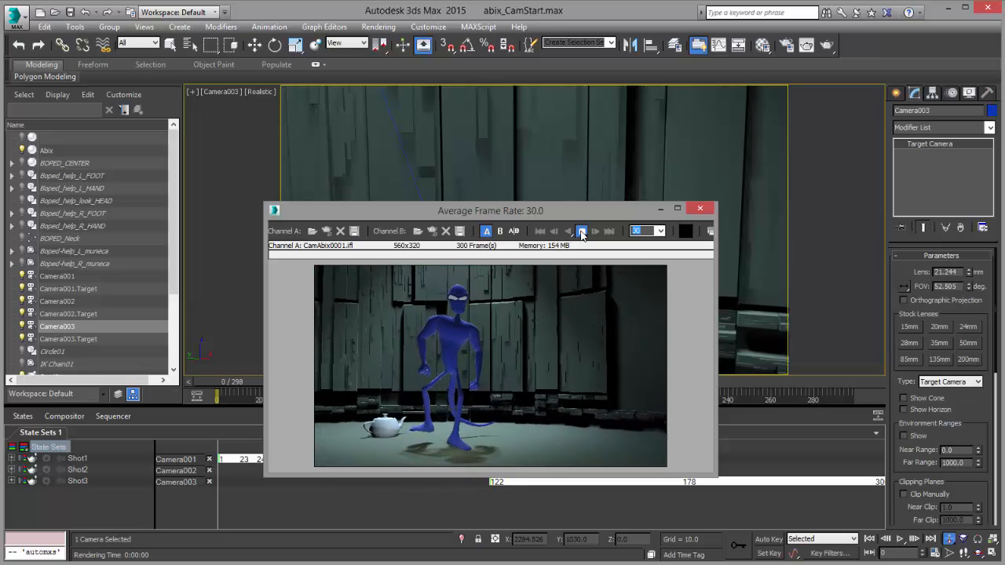
click(582, 232)
click(700, 208)
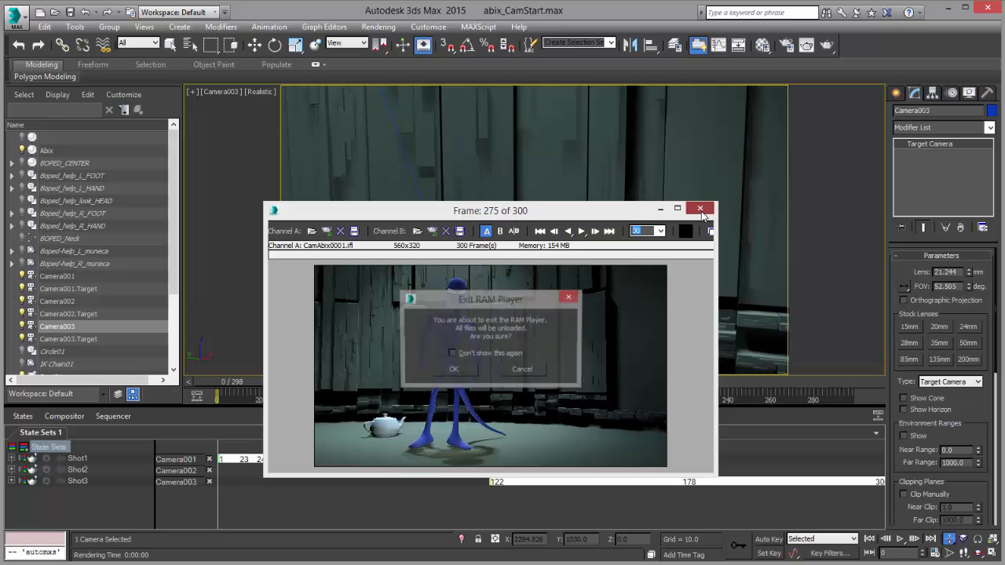
click(453, 370)
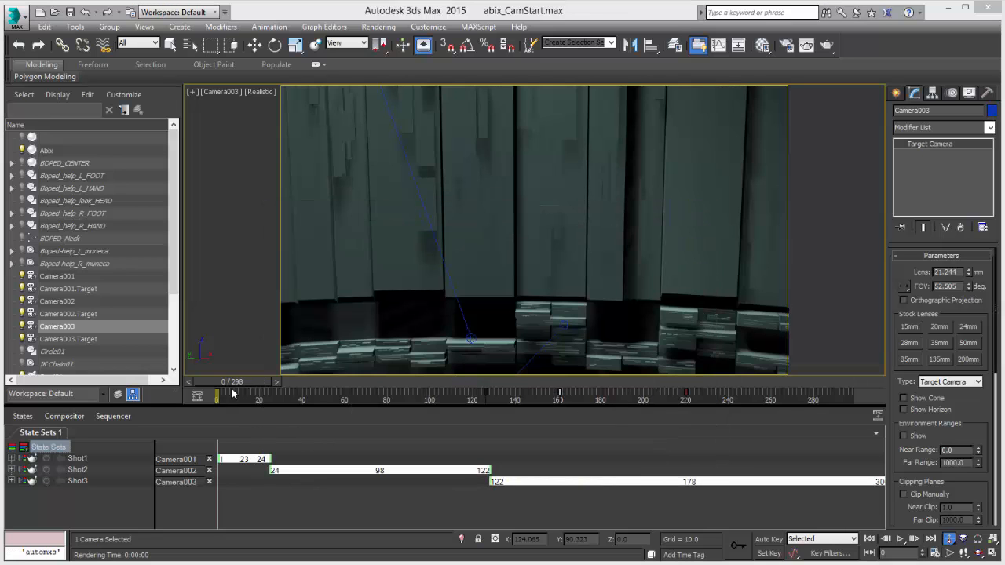
Scrub the timeline back and forth between Shot1 and Shot2 to review the camera switches.
drag(232, 394, 318, 436)
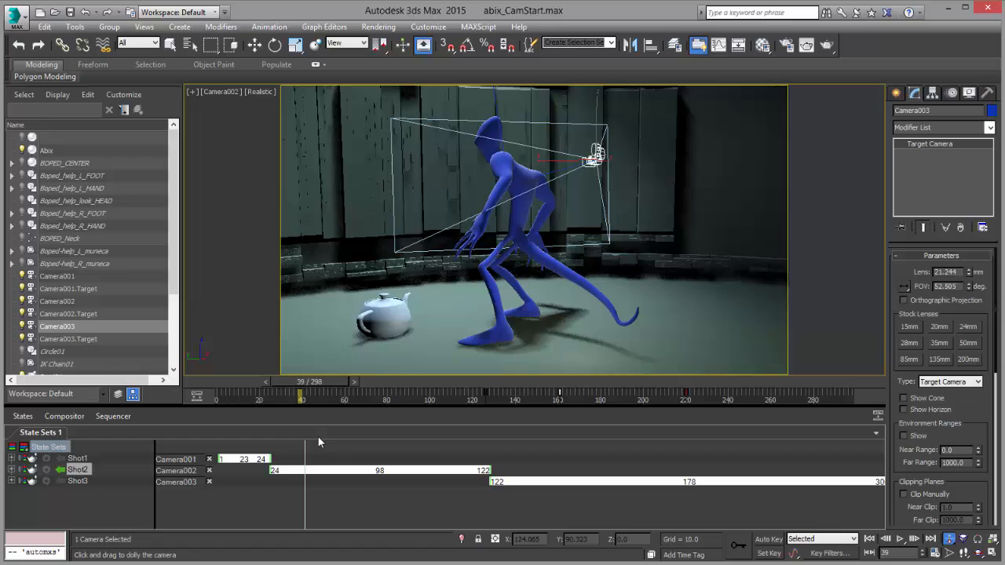
drag(318, 436, 379, 398)
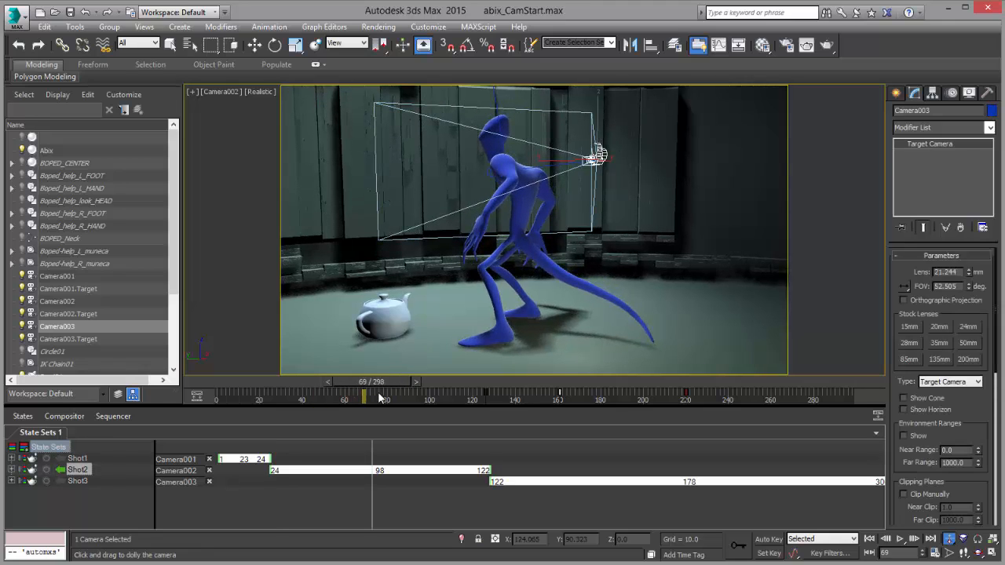
drag(383, 382, 193, 401)
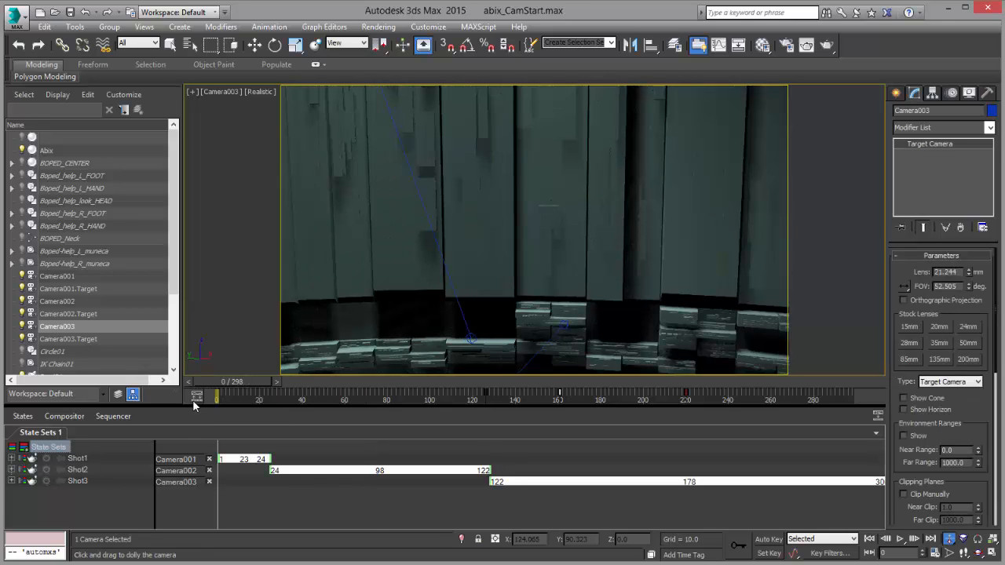
drag(224, 383, 378, 410)
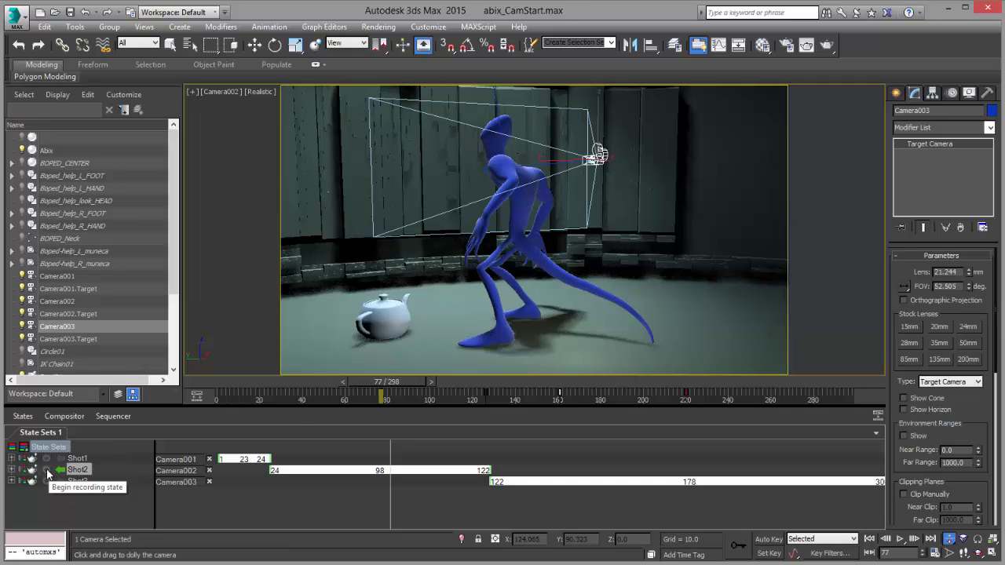
At frame 2 in Shot1, record a state change that hides Teapot001, and end the recording.
drag(358, 381, 249, 395)
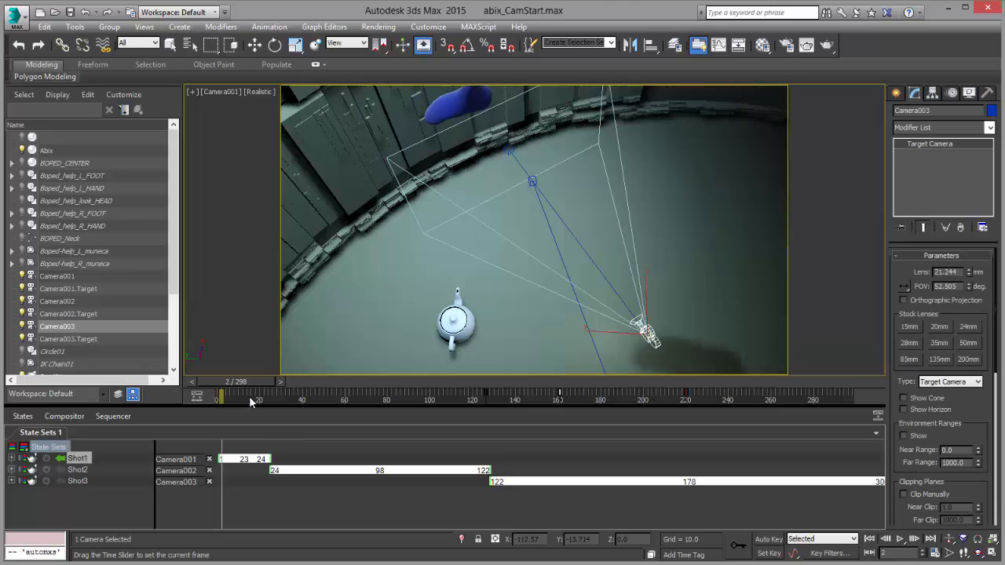
key(q)
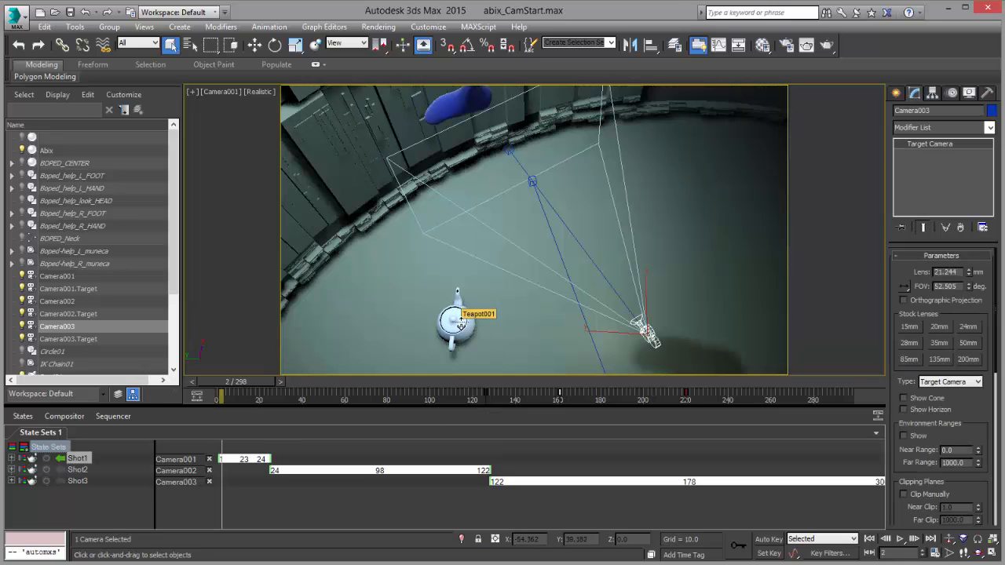
click(45, 459)
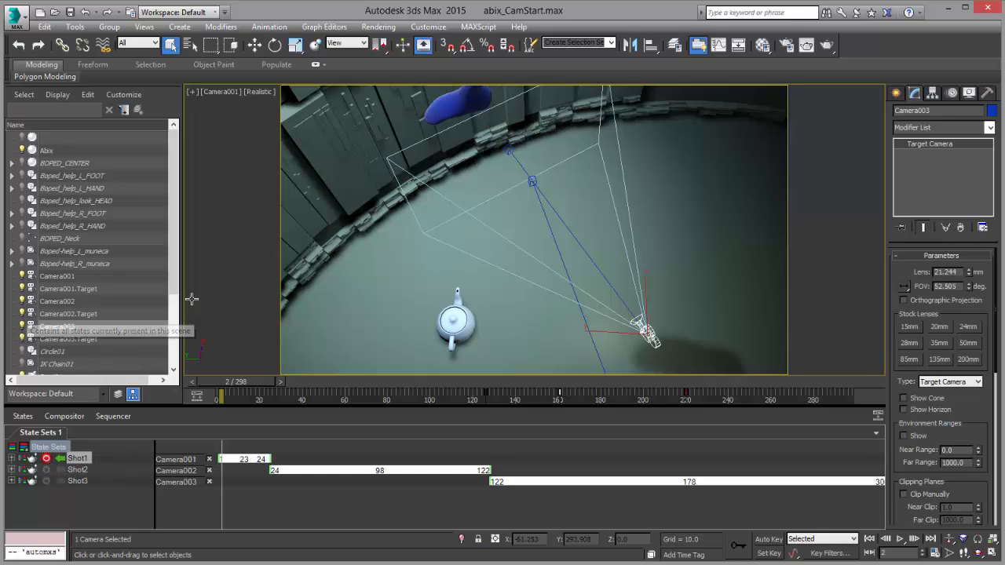
scroll(159, 355, down, 3)
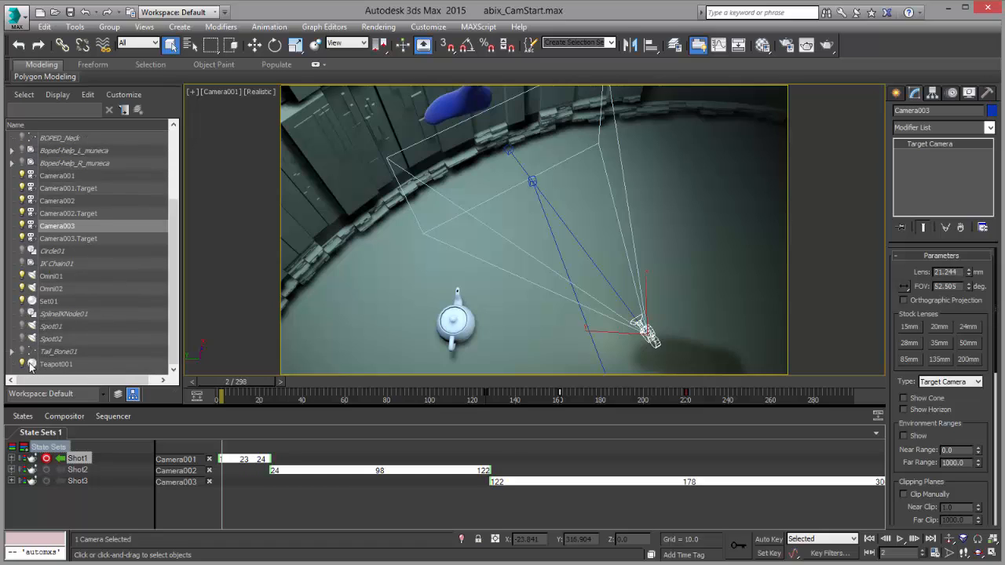
click(22, 363)
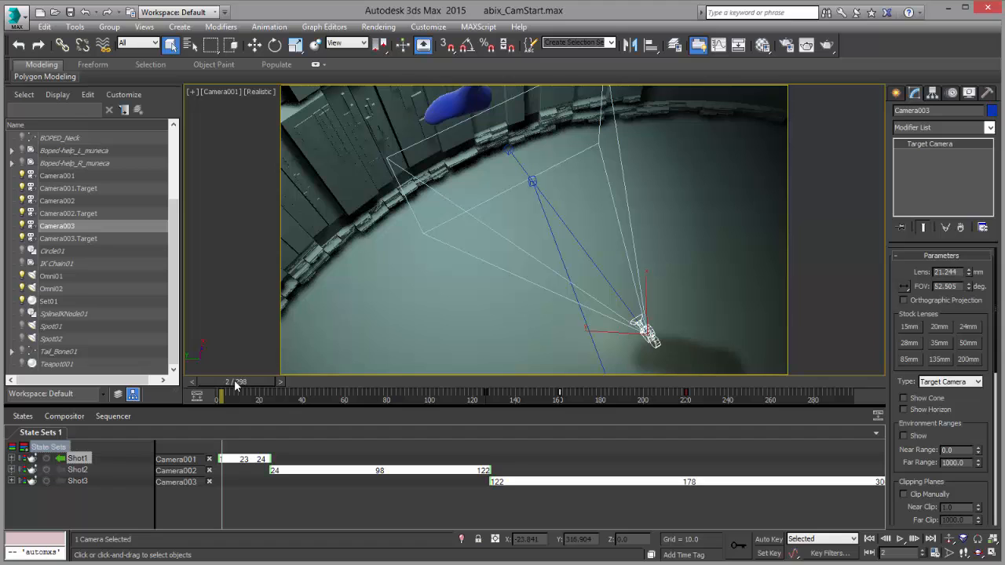
Scrub the timeline between Shot1 and Shot2 to compare the teapot's visibility in each shot.
drag(235, 385, 335, 425)
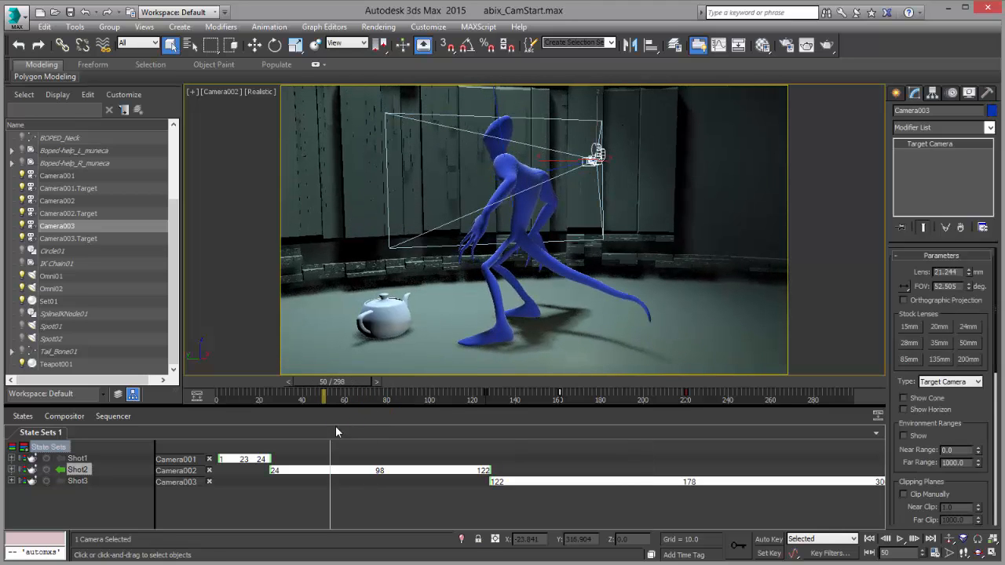
drag(345, 383, 160, 409)
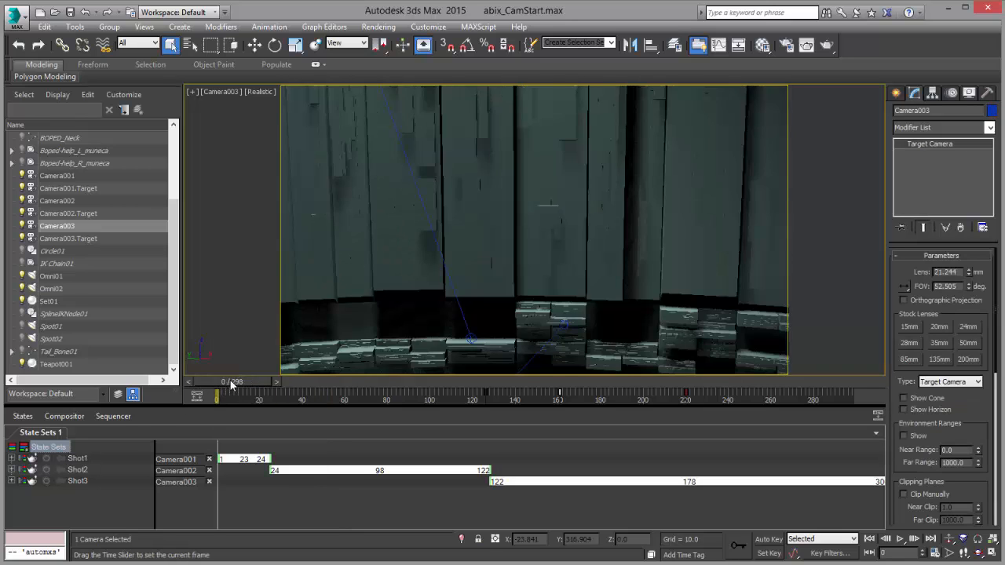
drag(227, 384, 347, 392)
key(q)
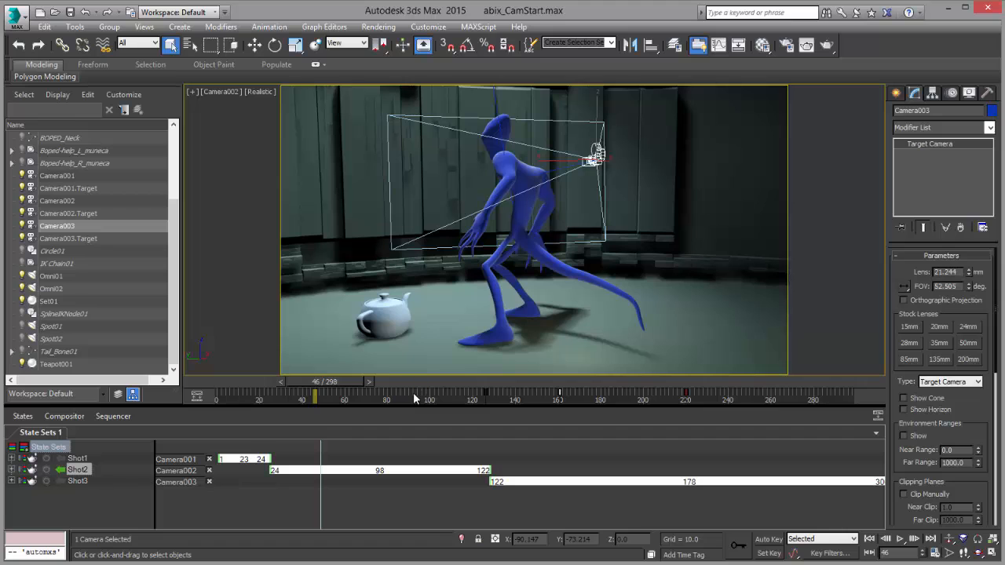
Shrink the docked State Sets panel, and enlarge it again to show all three shot tracks.
drag(410, 407, 414, 459)
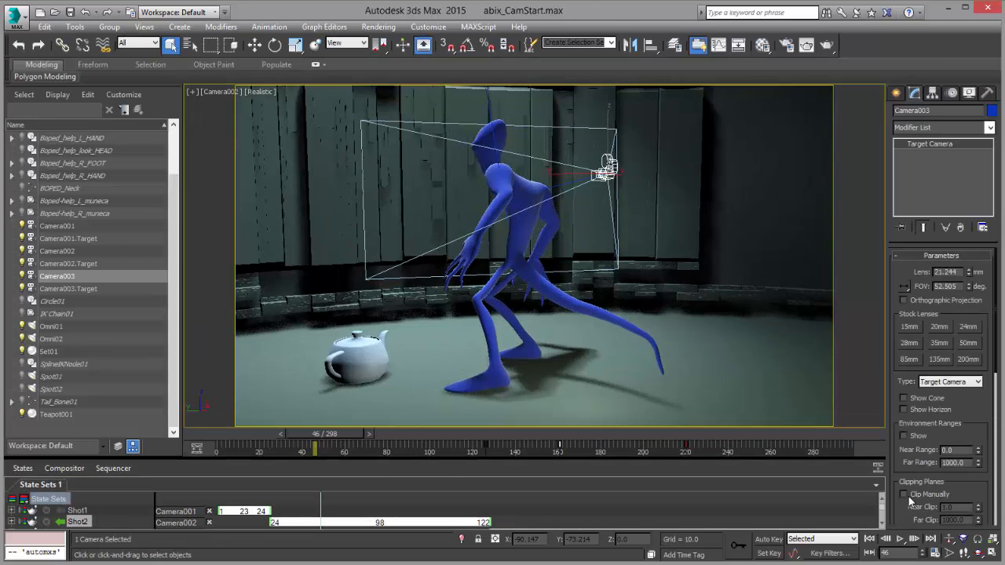
drag(881, 508, 881, 540)
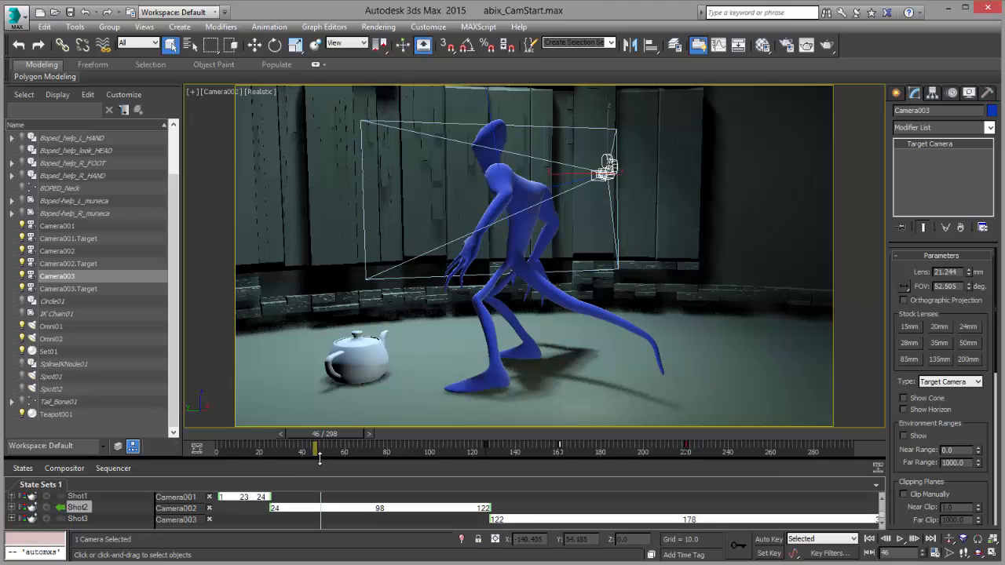
drag(320, 460, 377, 398)
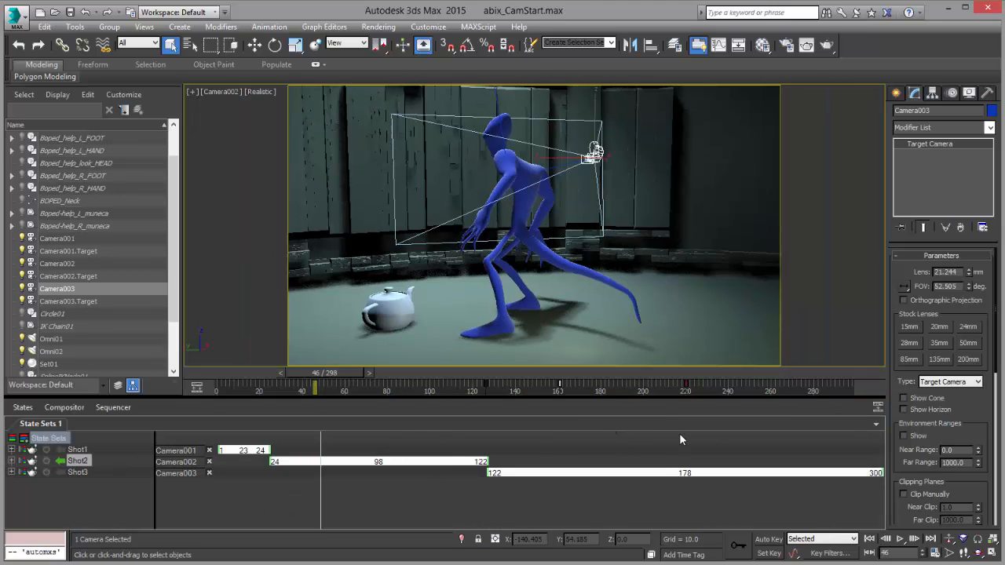
Collapse the State Sets panel, scrub from frame 46 to frame 64, and restore the panel.
click(877, 407)
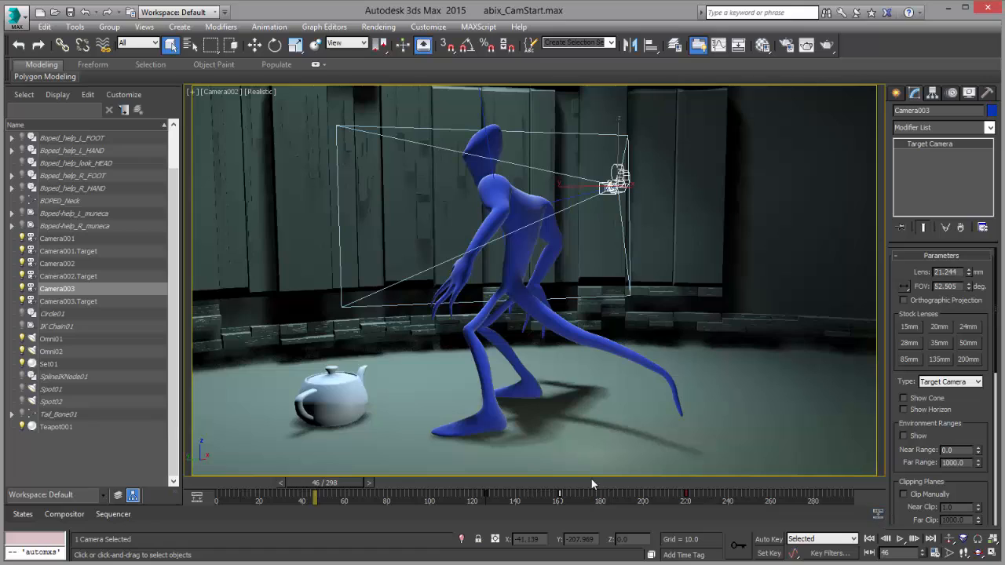
drag(355, 490, 400, 482)
click(878, 516)
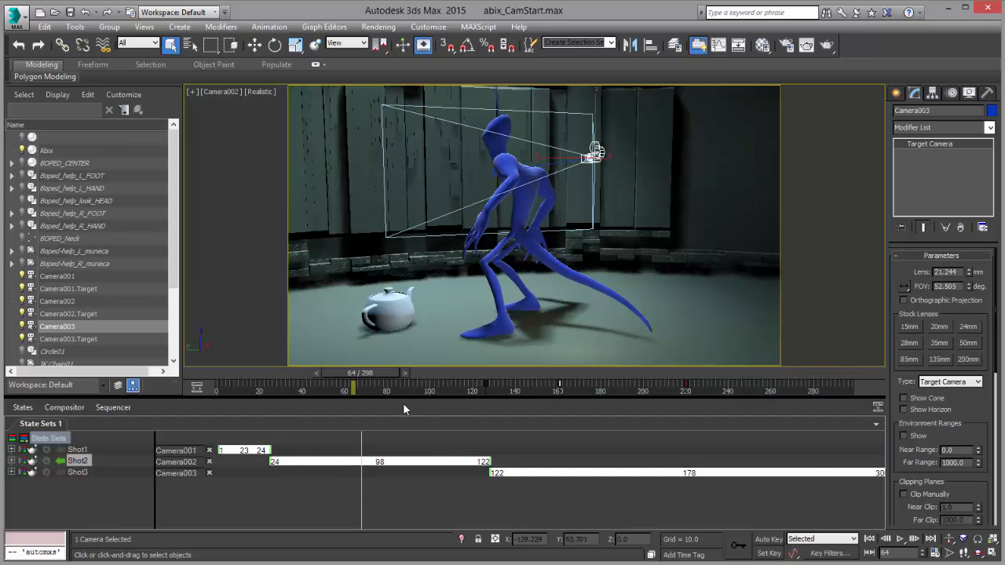
Play the animation from frame 0 into Shot3, stop it, and scrub back to frame 78 in Shot2.
drag(367, 377, 174, 406)
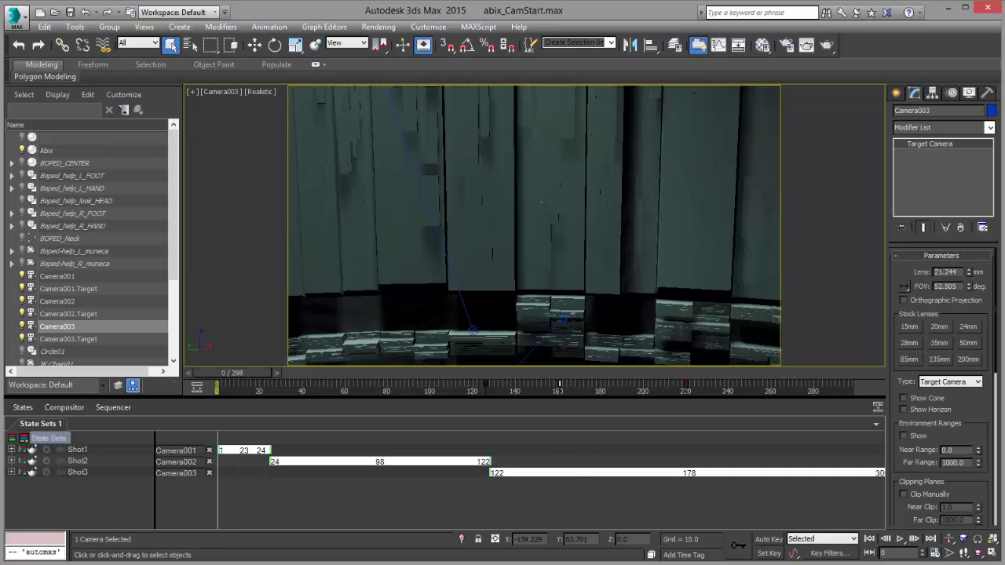
click(901, 540)
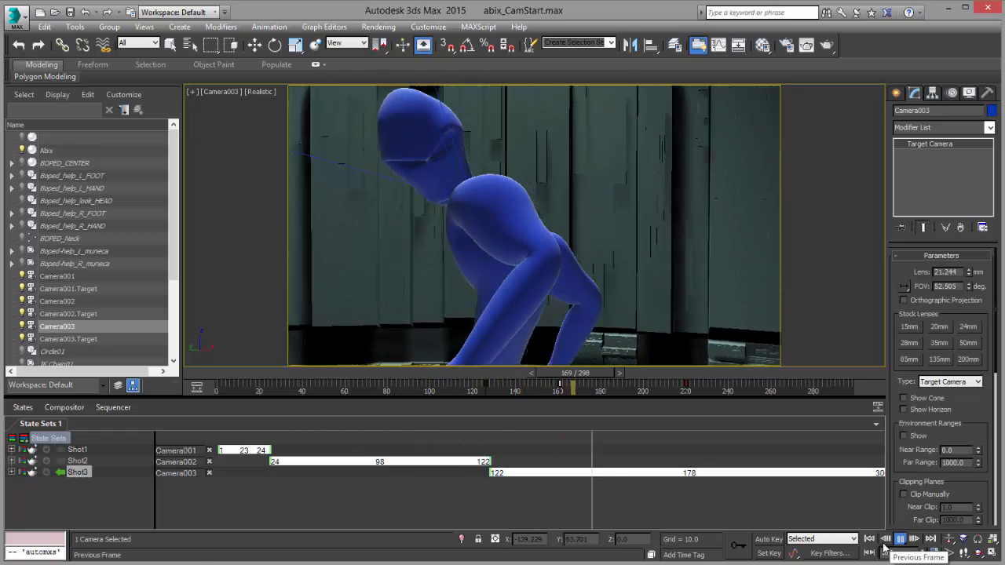
click(884, 542)
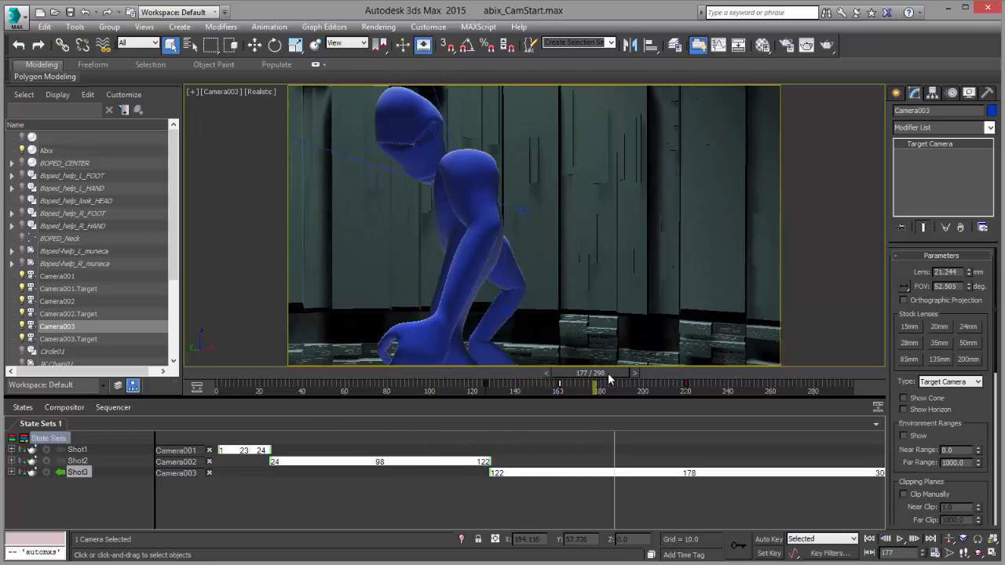
drag(609, 379, 408, 419)
click(896, 94)
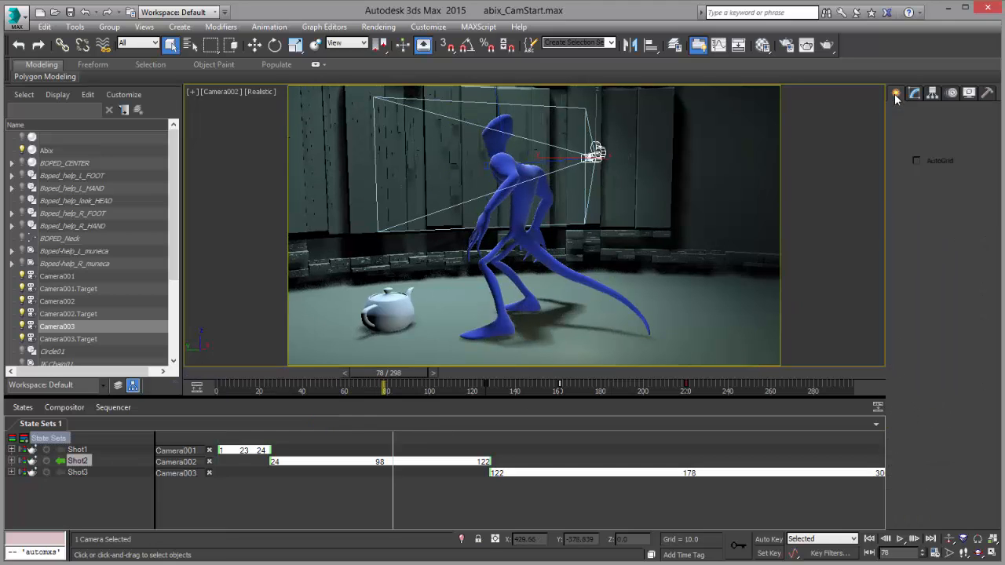
Replay the animation twice from the start to review the camera cuts, stopping the second playback in Shot2.
click(869, 538)
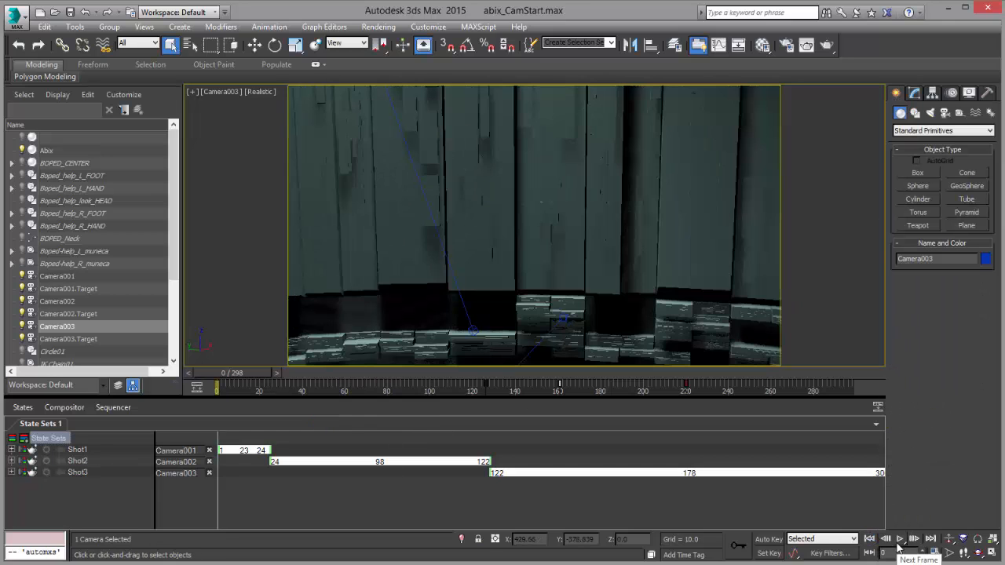
click(900, 539)
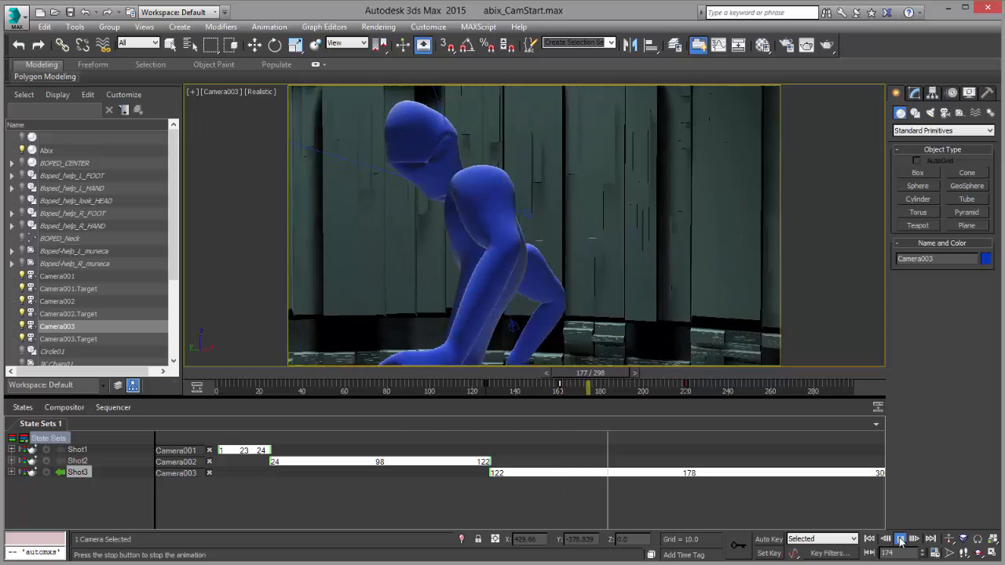
click(900, 541)
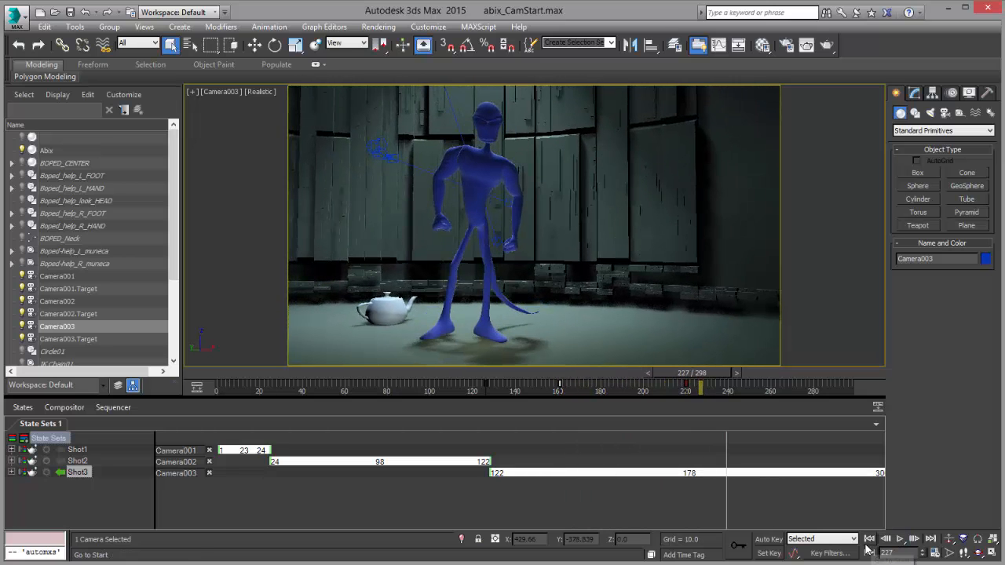
click(870, 541)
click(900, 540)
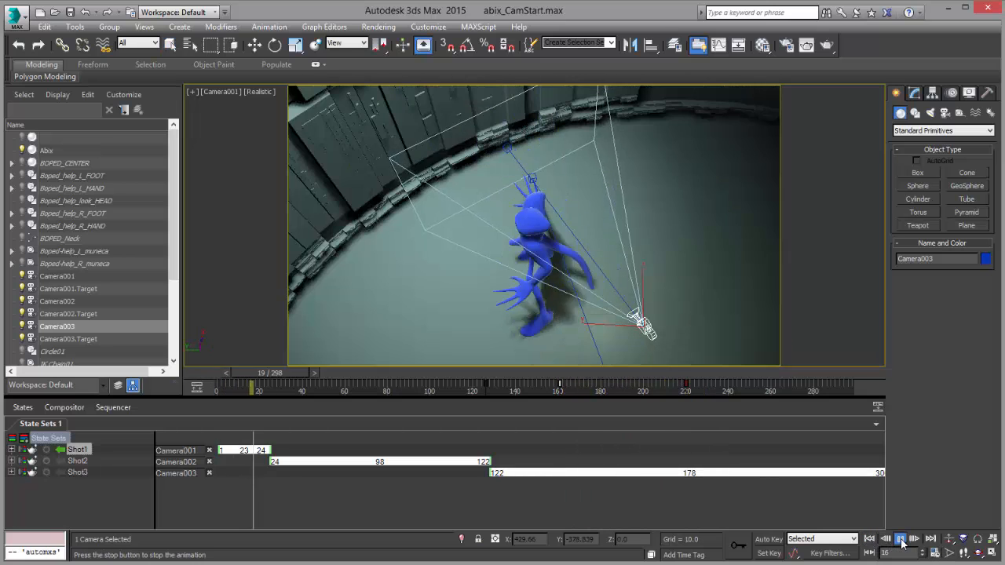
click(900, 540)
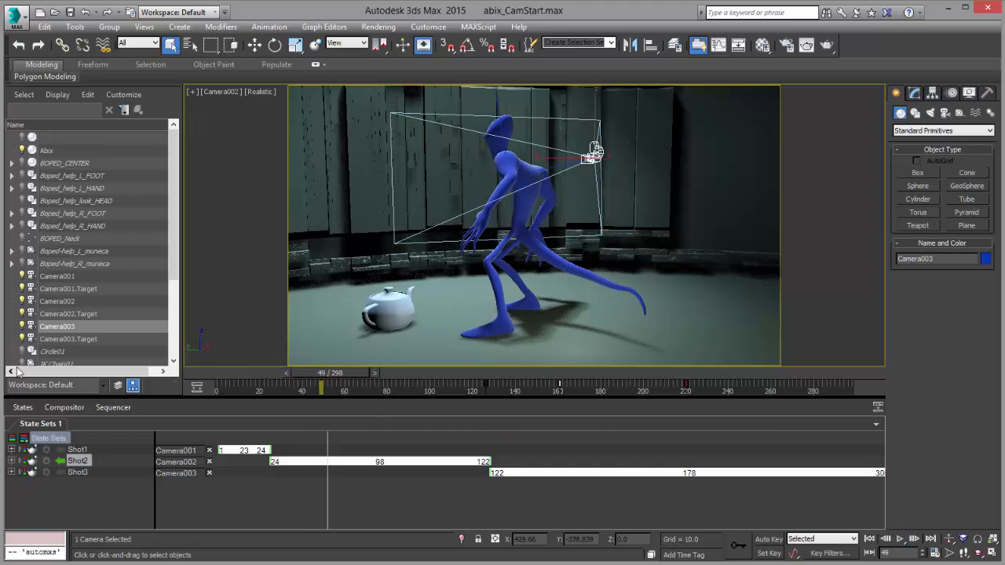
Turn off Sequencer Mode and reposition the floating State Sets window.
click(116, 408)
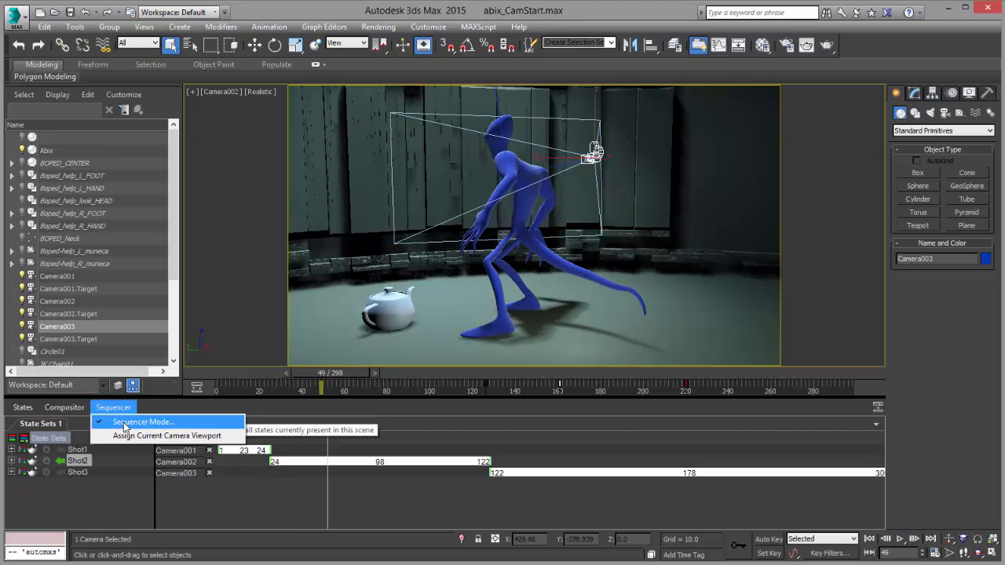
click(141, 422)
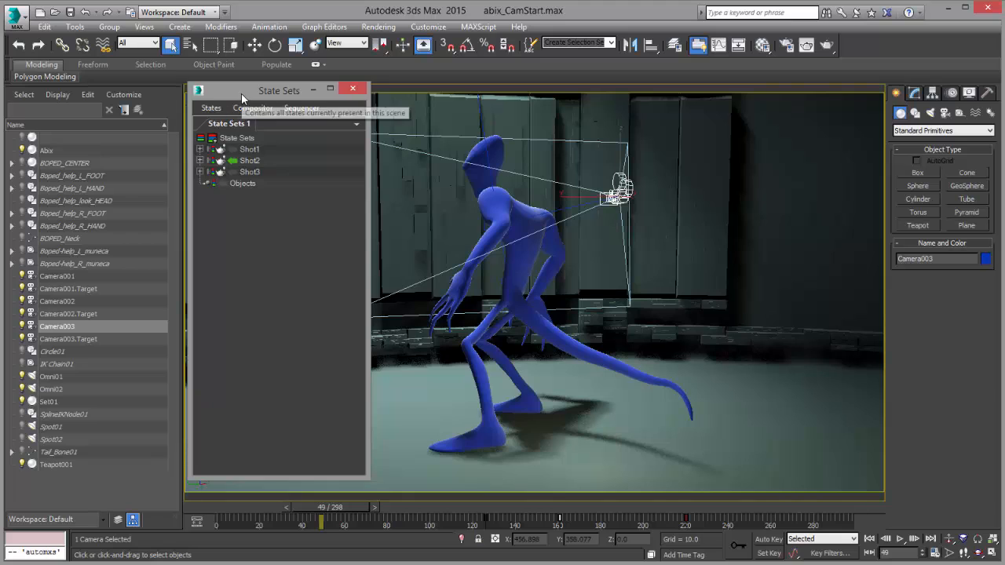
drag(244, 92, 268, 121)
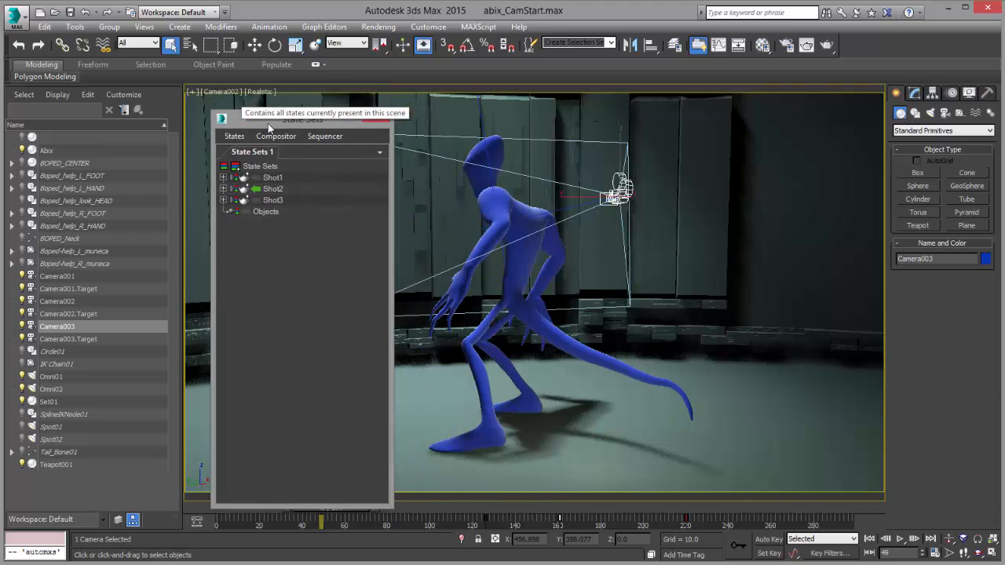
Toggle the current state among the listed shots, and move the State Sets window clear of the character.
click(257, 190)
click(260, 167)
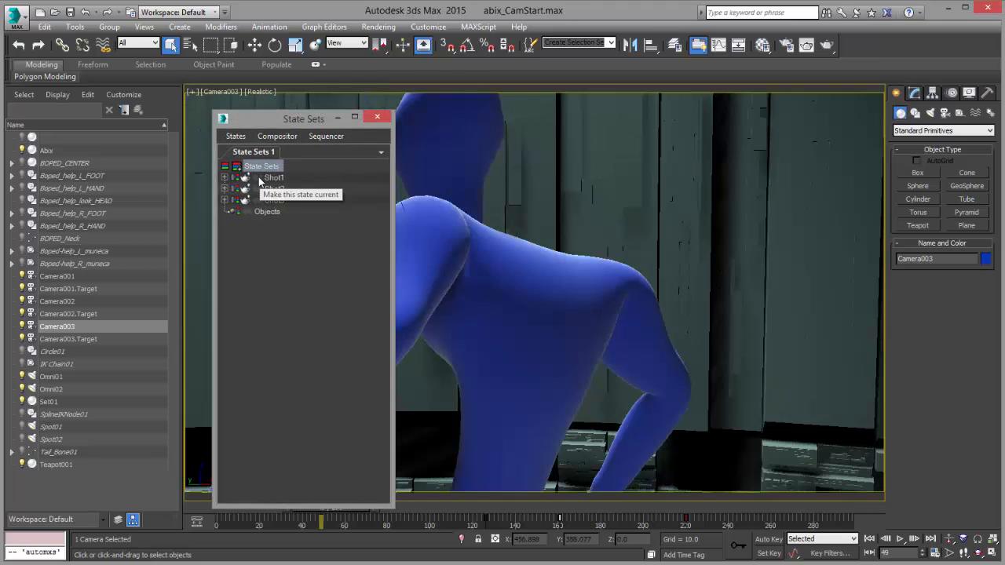
click(258, 177)
click(259, 189)
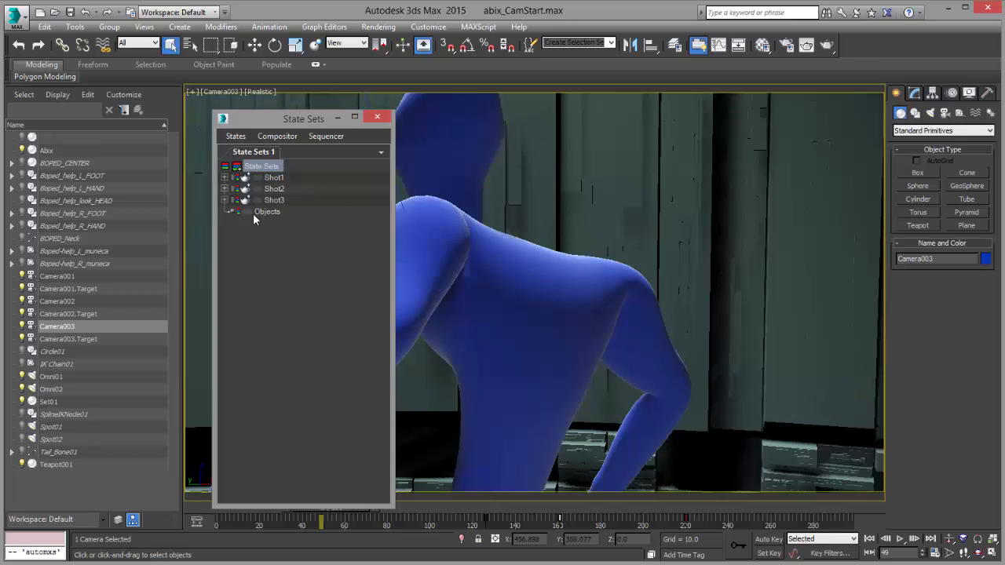
drag(294, 123, 135, 102)
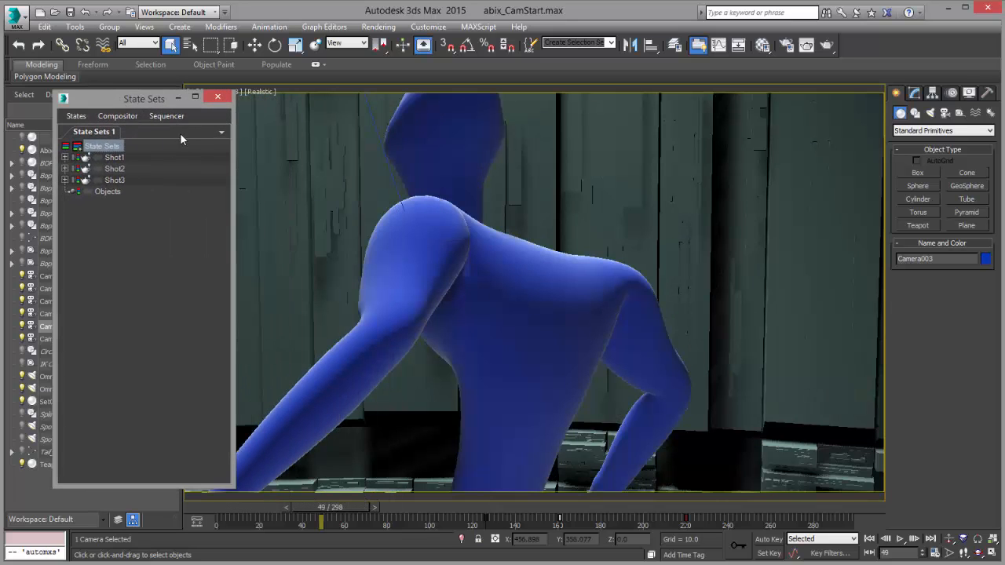
Turn Sequencer Mode back on, and scrub the timeline back and forth to check the camera switching.
click(129, 119)
mouse_move(160, 119)
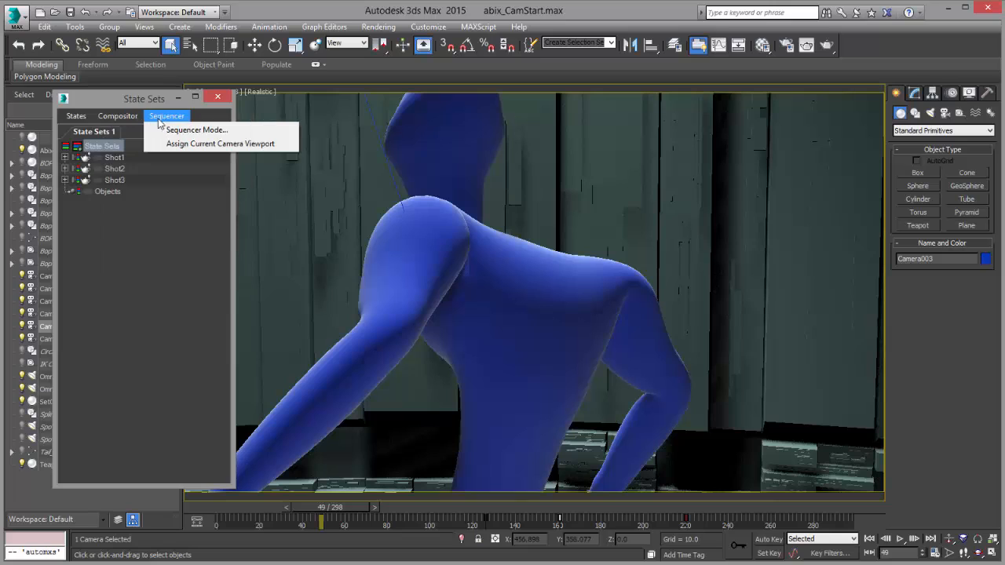
click(119, 132)
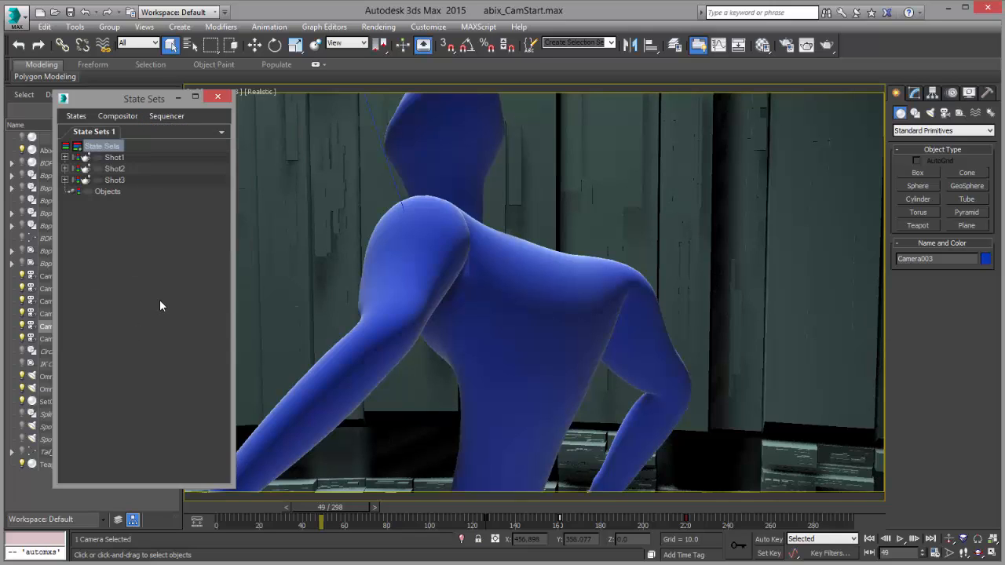
click(165, 119)
click(191, 130)
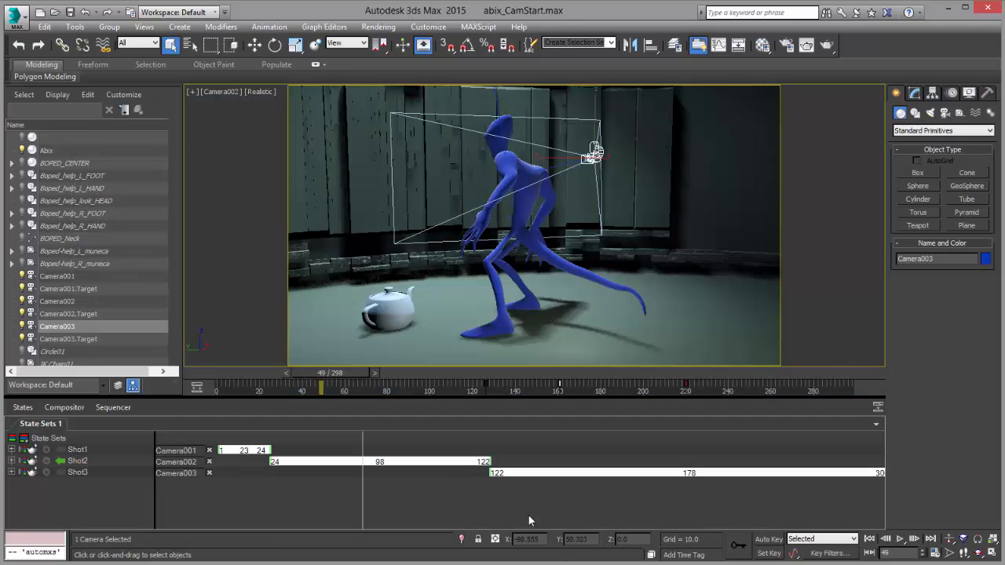
drag(323, 373, 416, 373)
drag(555, 380, 309, 380)
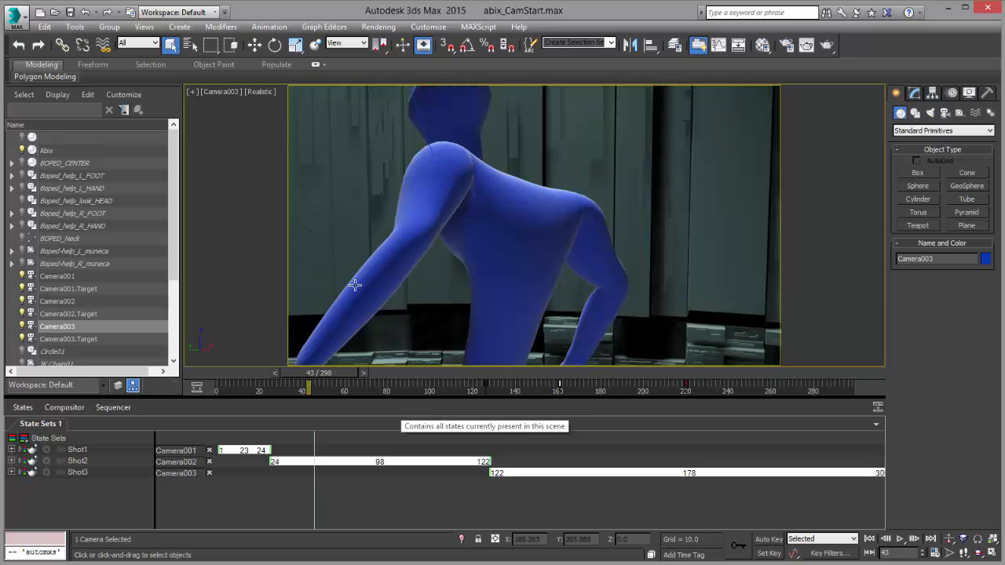
Switch to the four-viewport layout, activate the Front viewport, and scrub to frame 63 to see which view responds.
key(alt+w)
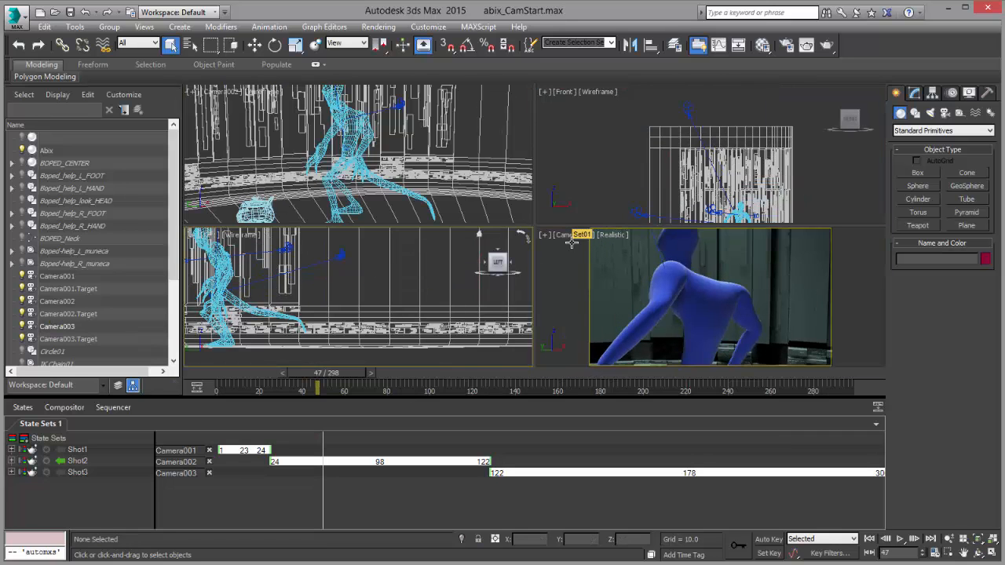
click(571, 242)
right_click(585, 96)
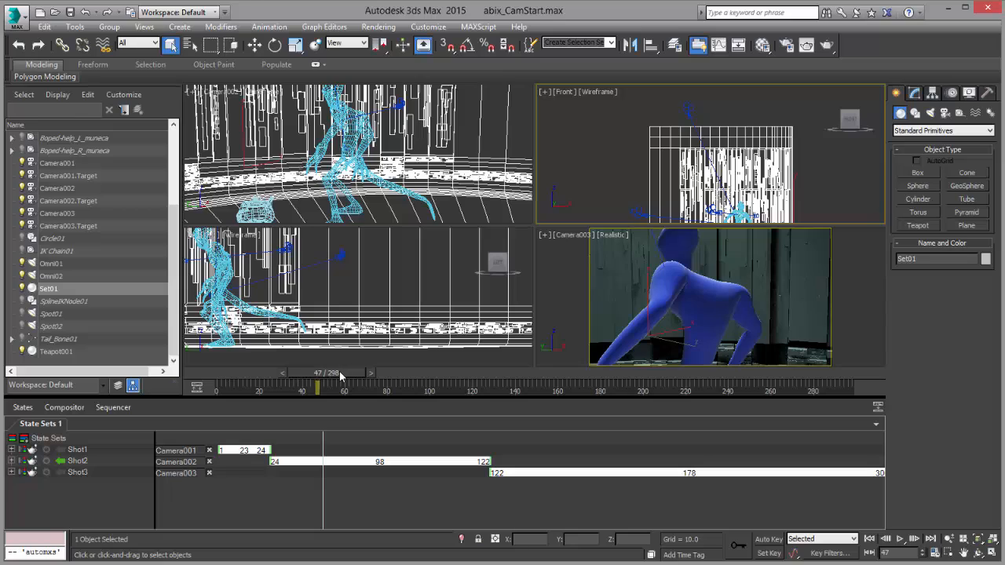
drag(340, 377, 372, 413)
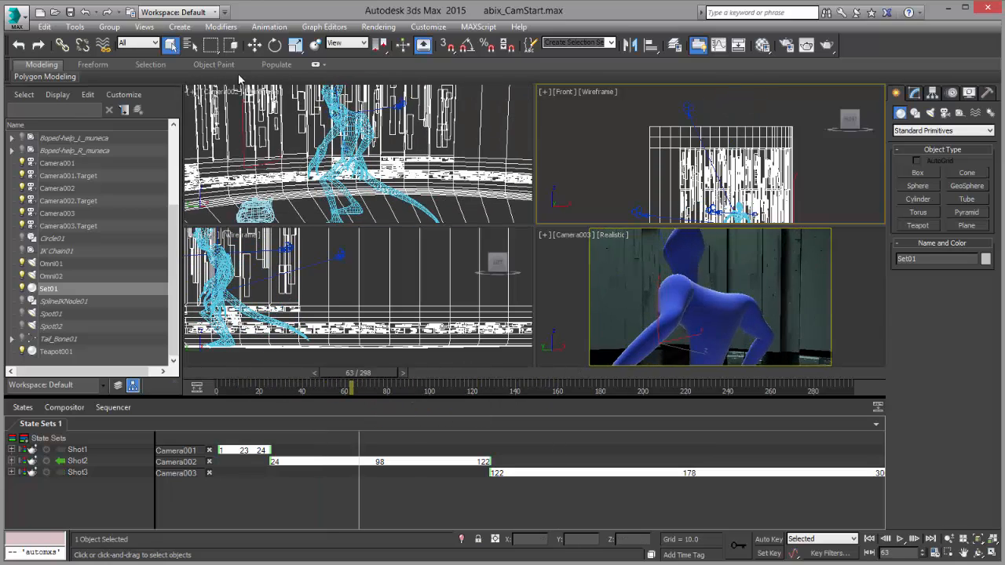
Activate the Camera002 viewport, switch its shading to Realistic, and scrub the timeline to frame 60.
right_click(358, 154)
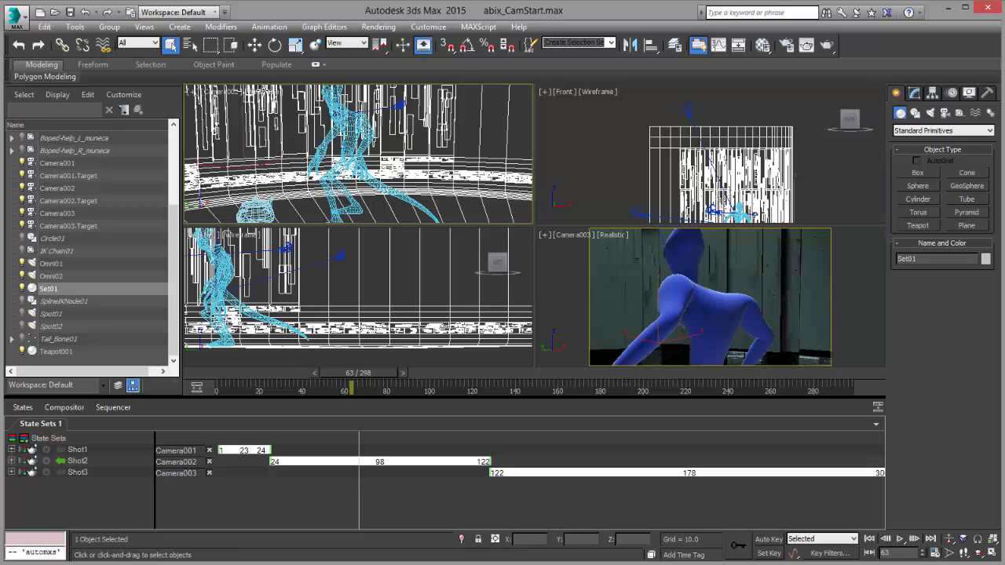
click(265, 92)
click(289, 103)
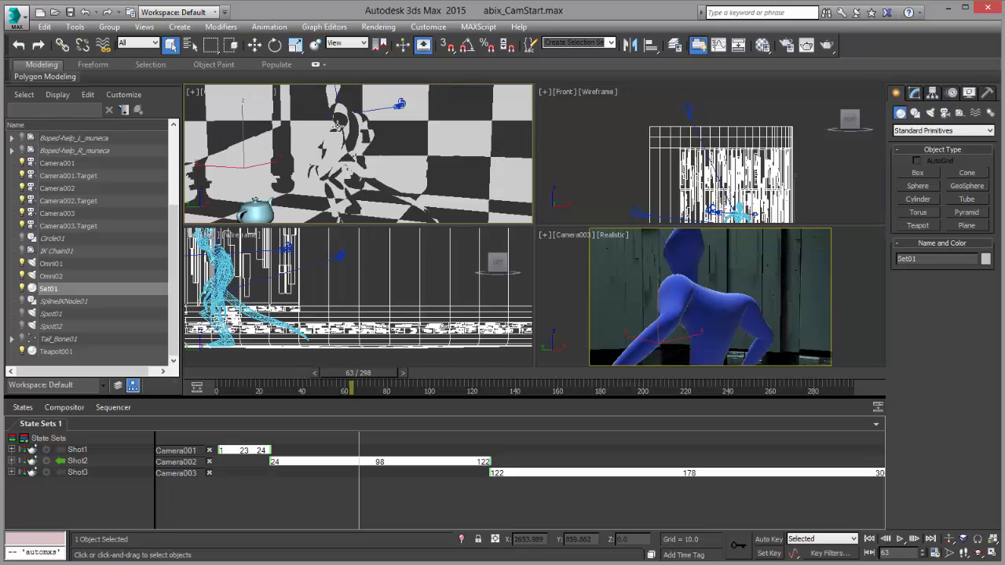
mouse_move(343, 373)
mouse_down()
mouse_move(251, 374)
mouse_move(346, 387)
mouse_up()
key(q)
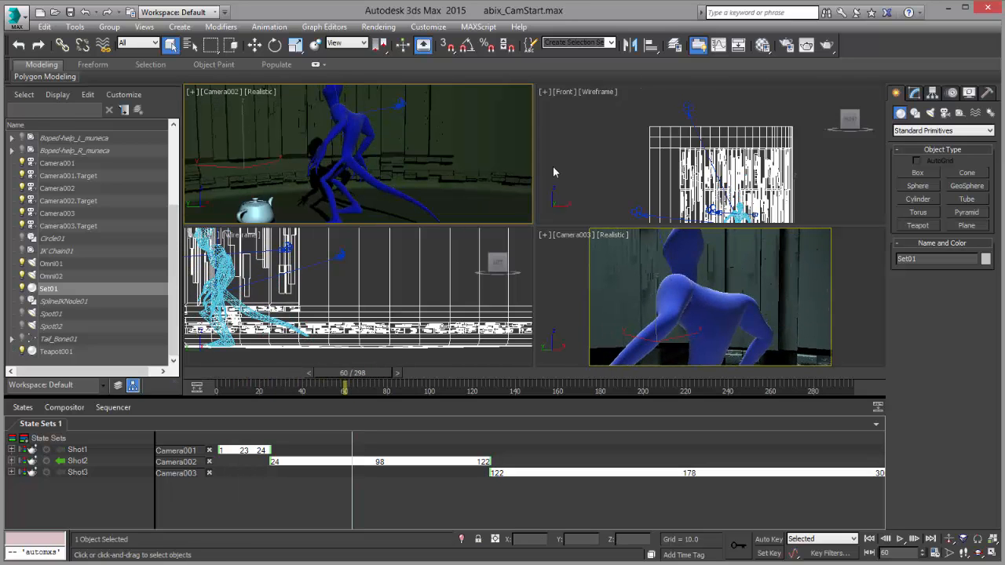
Assign the Camera003 viewport as the sequencer's current camera viewport, and scrub to frame 154 to check which view responds.
right_click(592, 284)
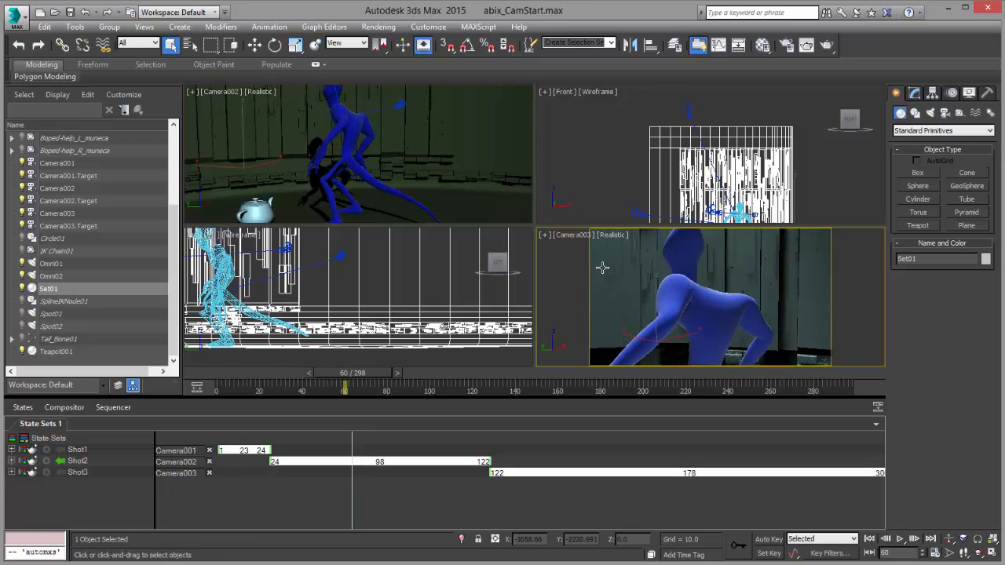
click(110, 408)
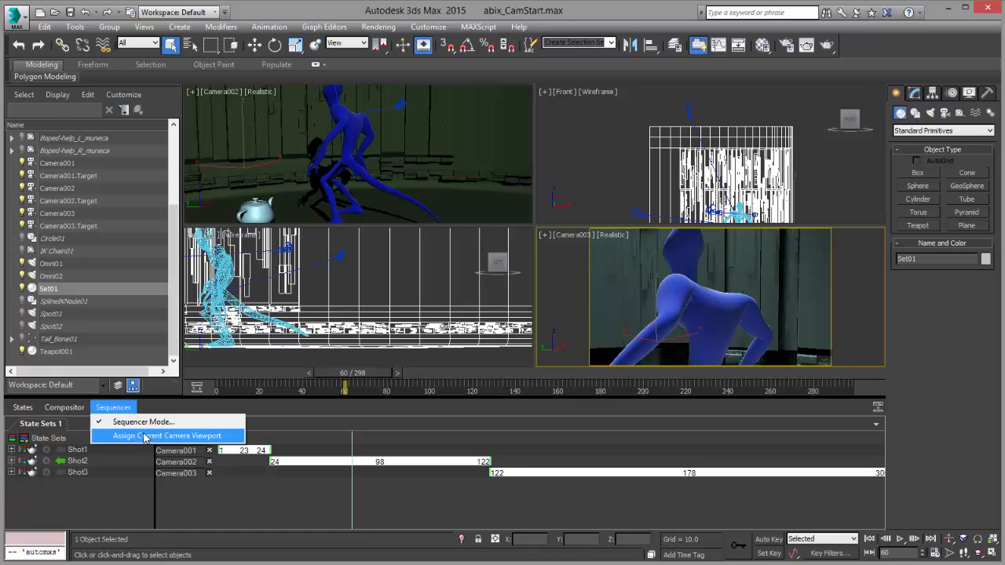
click(146, 438)
drag(345, 379, 534, 380)
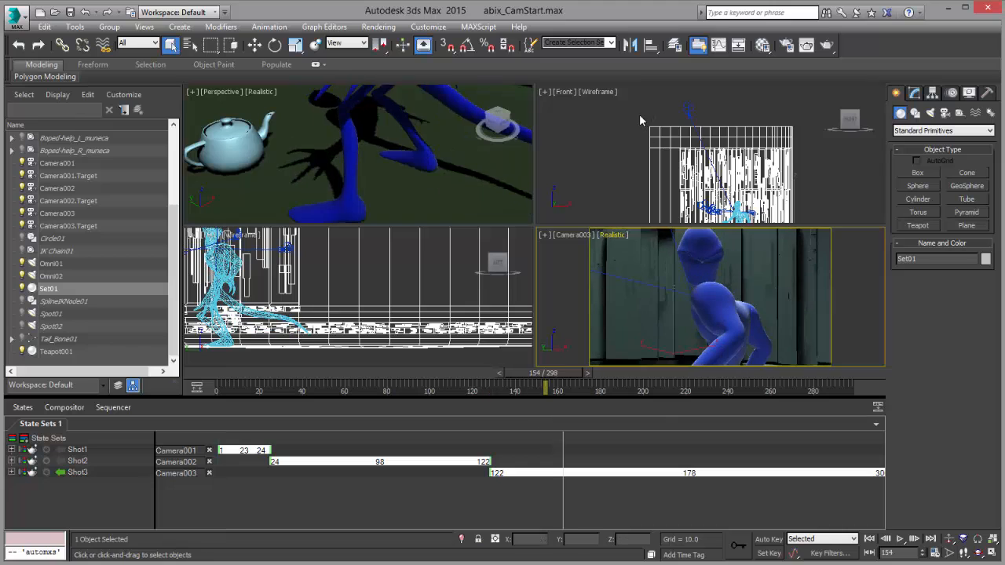
Assign the Front viewport as the sequencer's current camera viewport, and scrub back to frame 68 to test the camera switching.
click(594, 137)
click(113, 408)
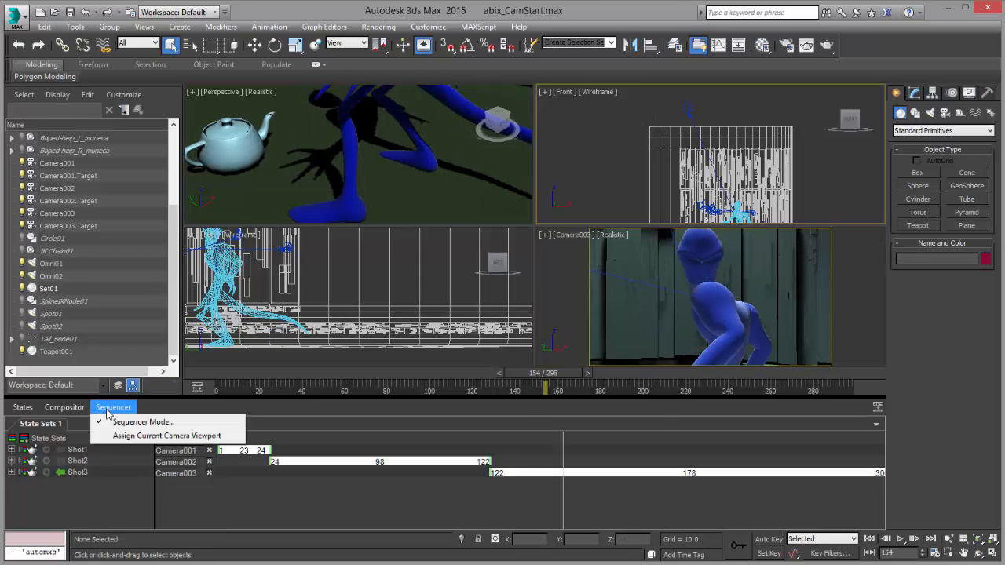
click(147, 437)
drag(560, 376, 385, 404)
Return to frame 0, maximize the Camera003 viewport, and play the animation there.
click(552, 271)
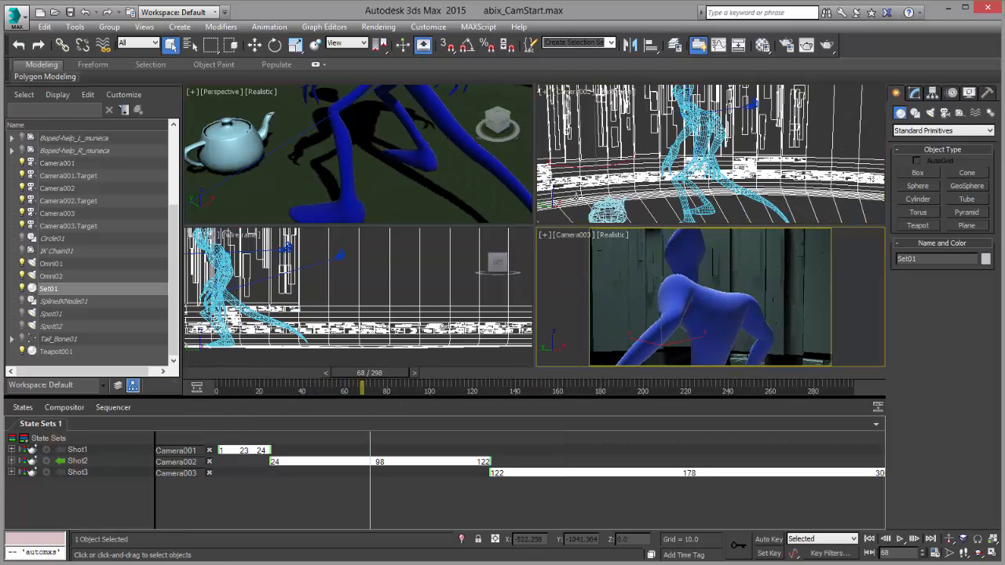
drag(356, 375, 238, 387)
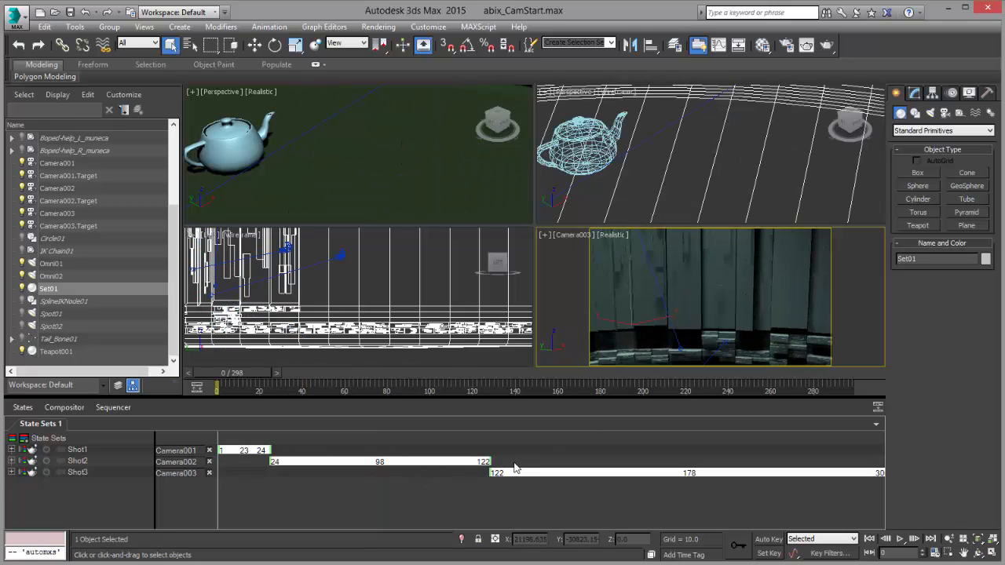
key(alt+w)
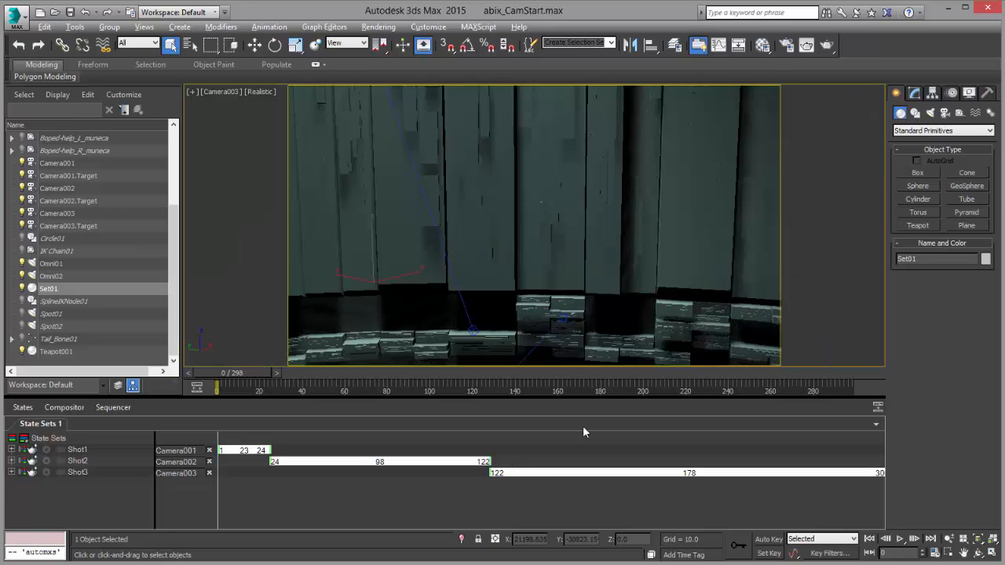
click(899, 539)
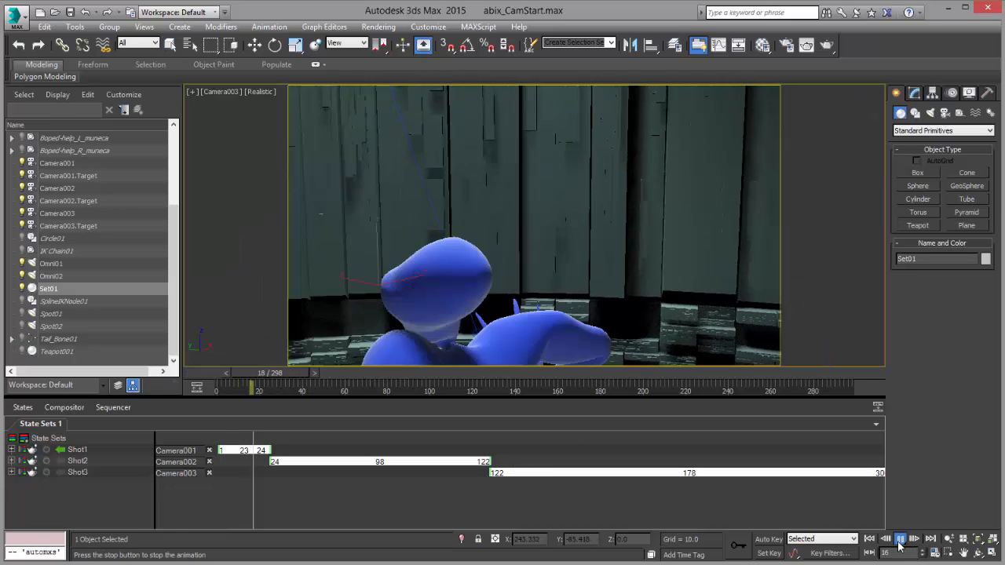